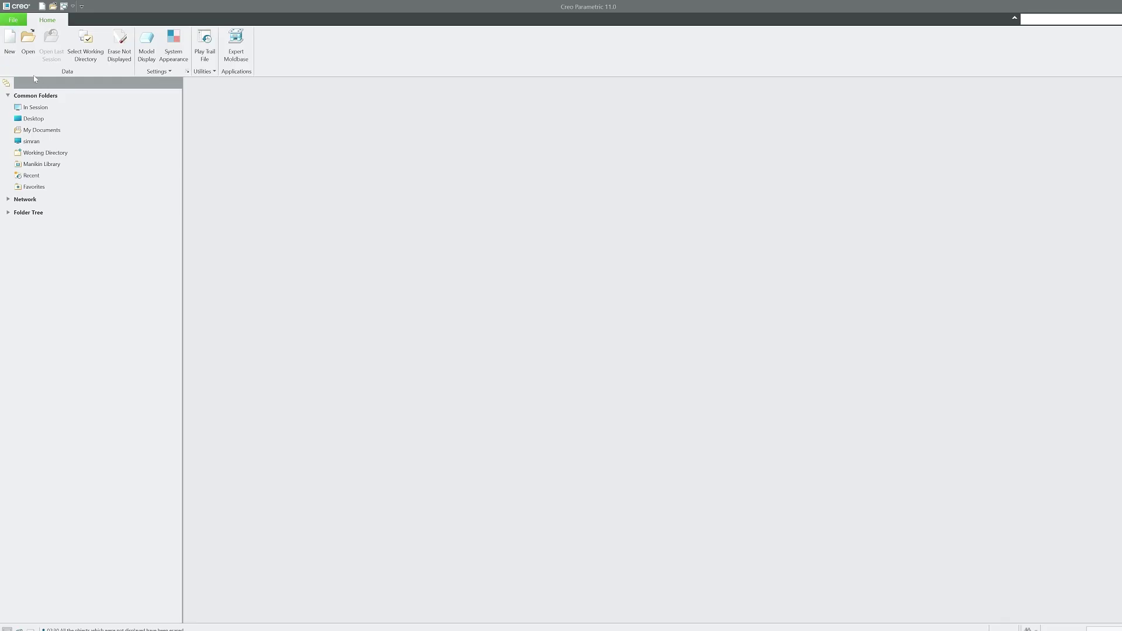
Start a new drawing file named ewp_template without using the default template.
left_click(10, 40)
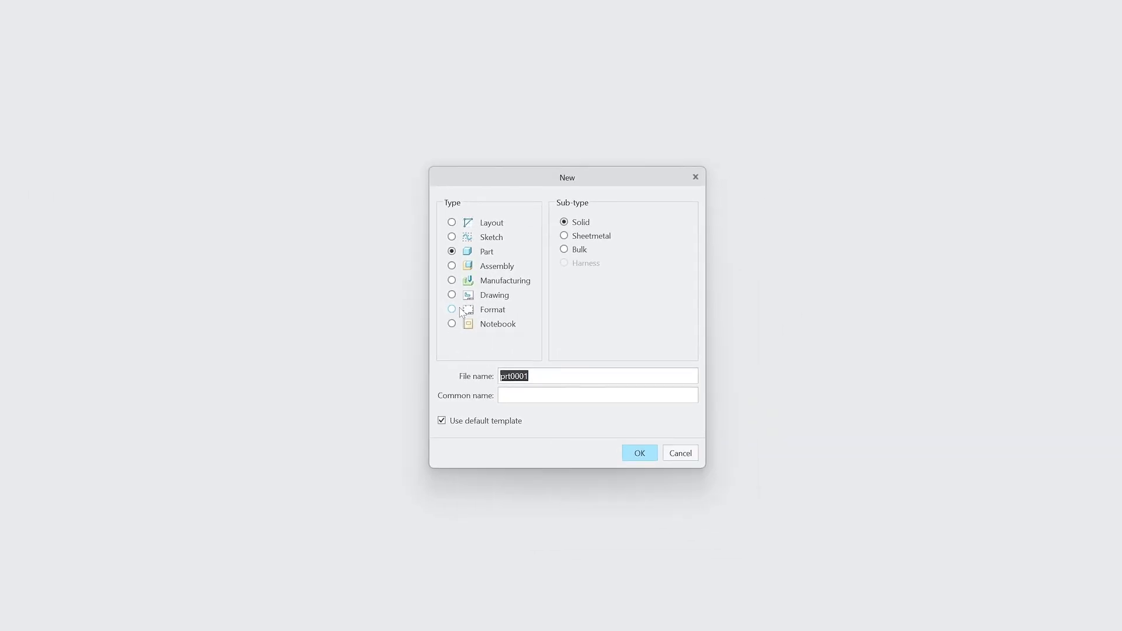
left_click(654, 398)
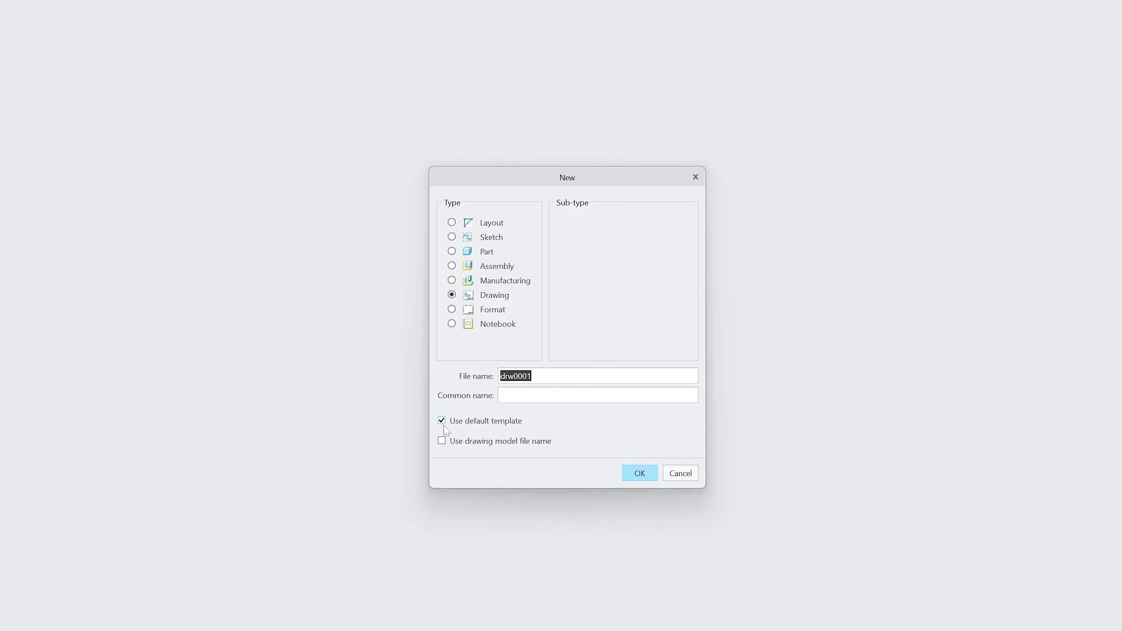
left_click(442, 420)
left_click_drag(533, 376, 472, 374)
type("ewp_template")
left_click(643, 473)
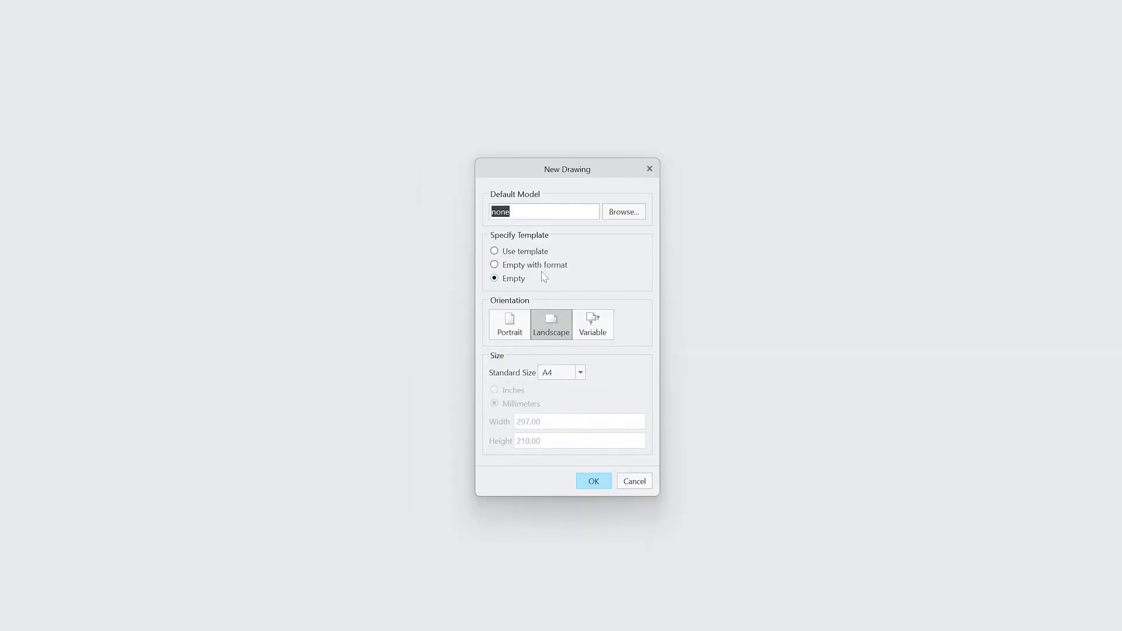
Create the drawing with no default model as Empty with format, using the uh.frm format.
left_click(581, 377)
left_click(581, 378)
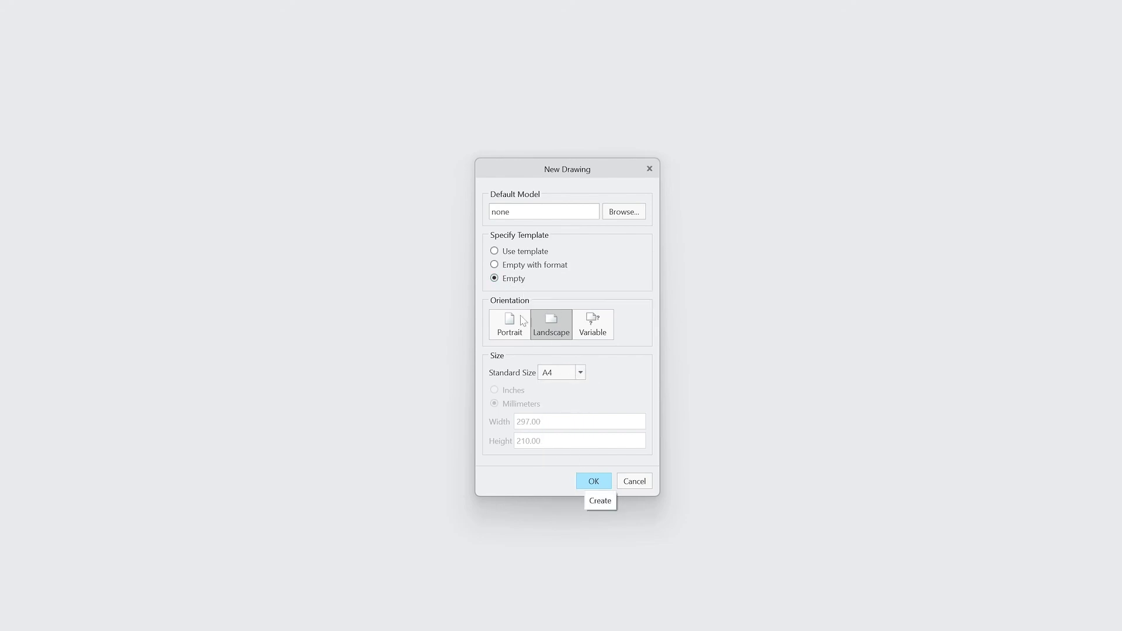
left_click(493, 266)
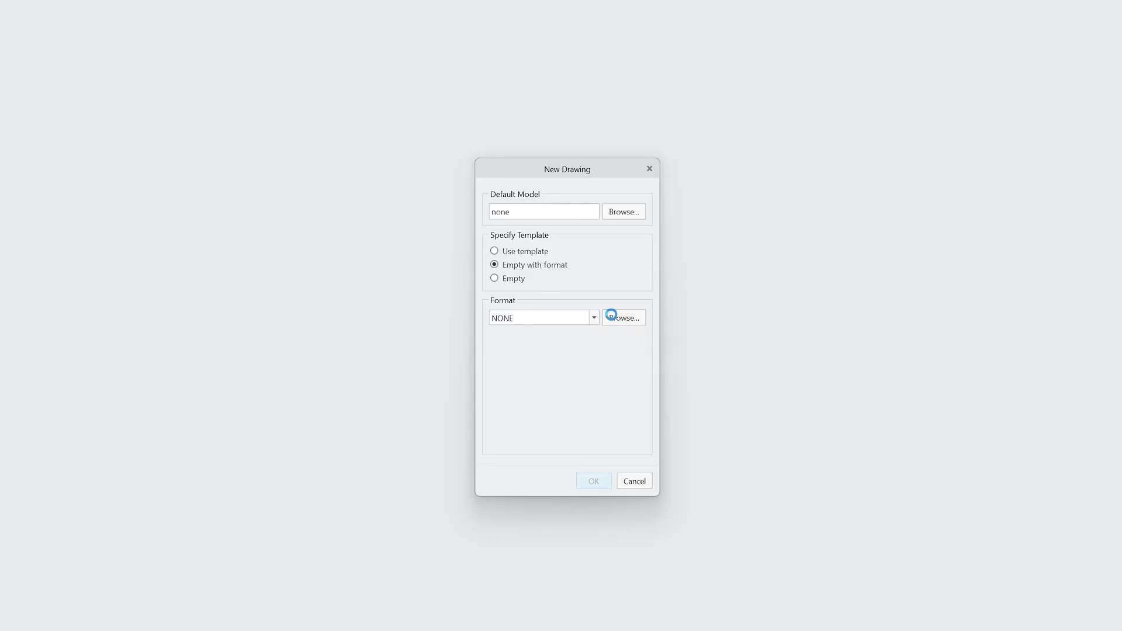
left_click(615, 316)
left_click(409, 268)
left_click(729, 479)
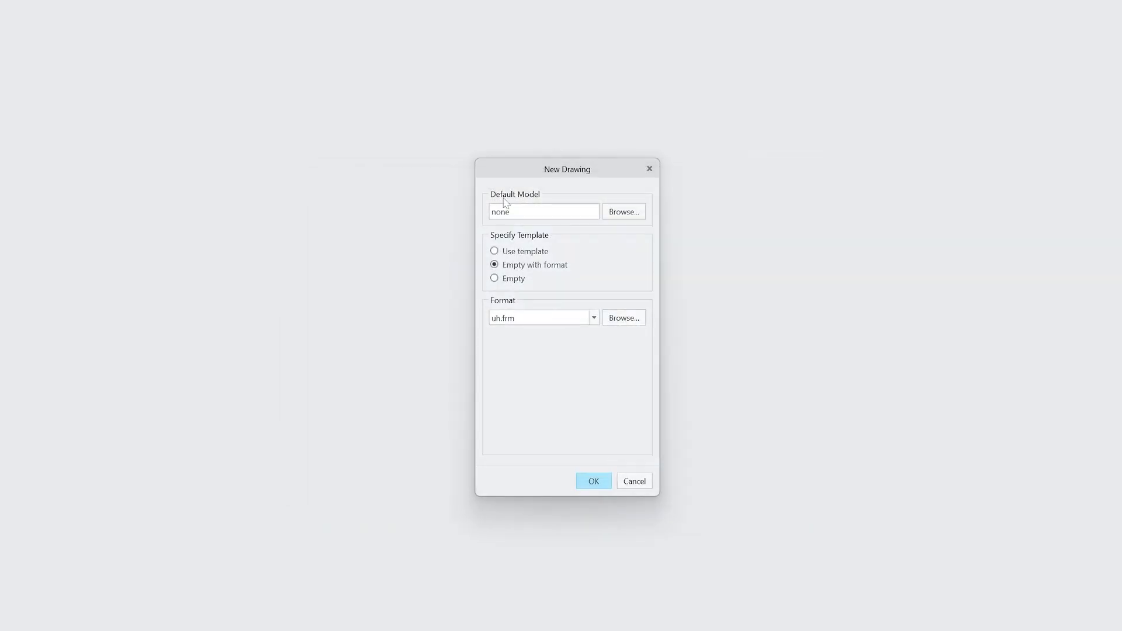
left_click(590, 482)
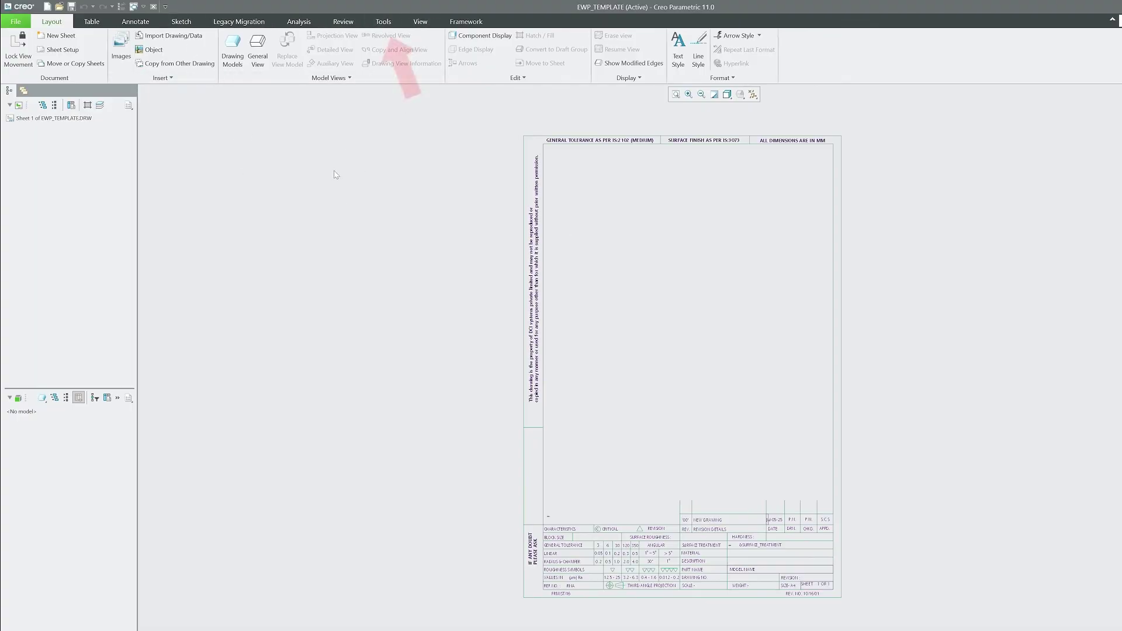
Switch the drawing to template mode and define a general template view with the Scale and Dimensions options enabled.
left_click(383, 22)
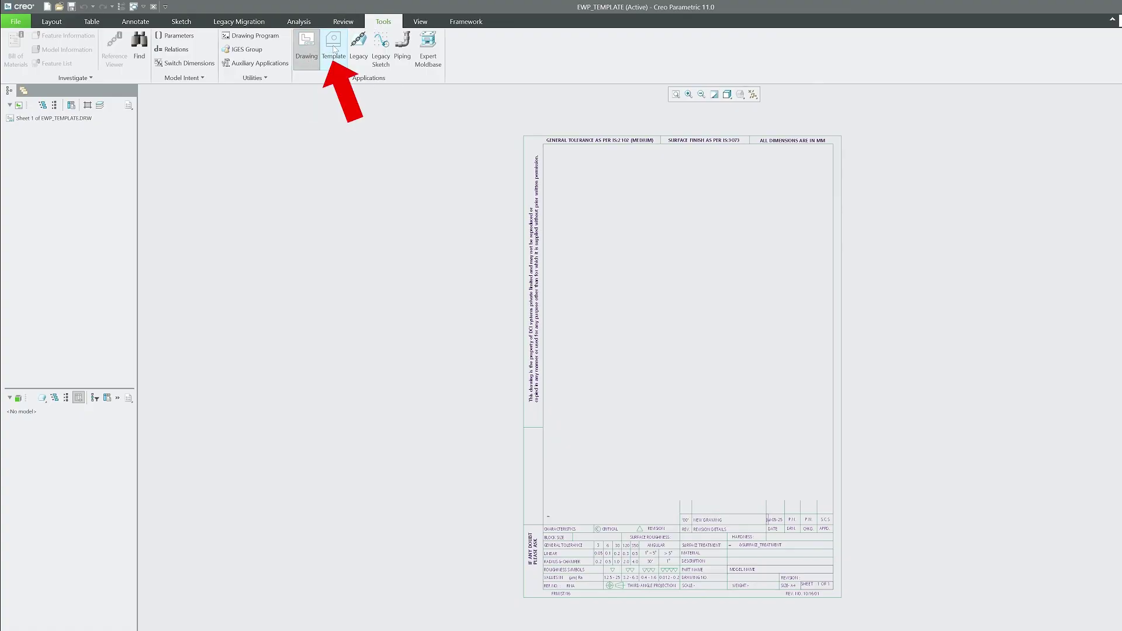
left_click(334, 49)
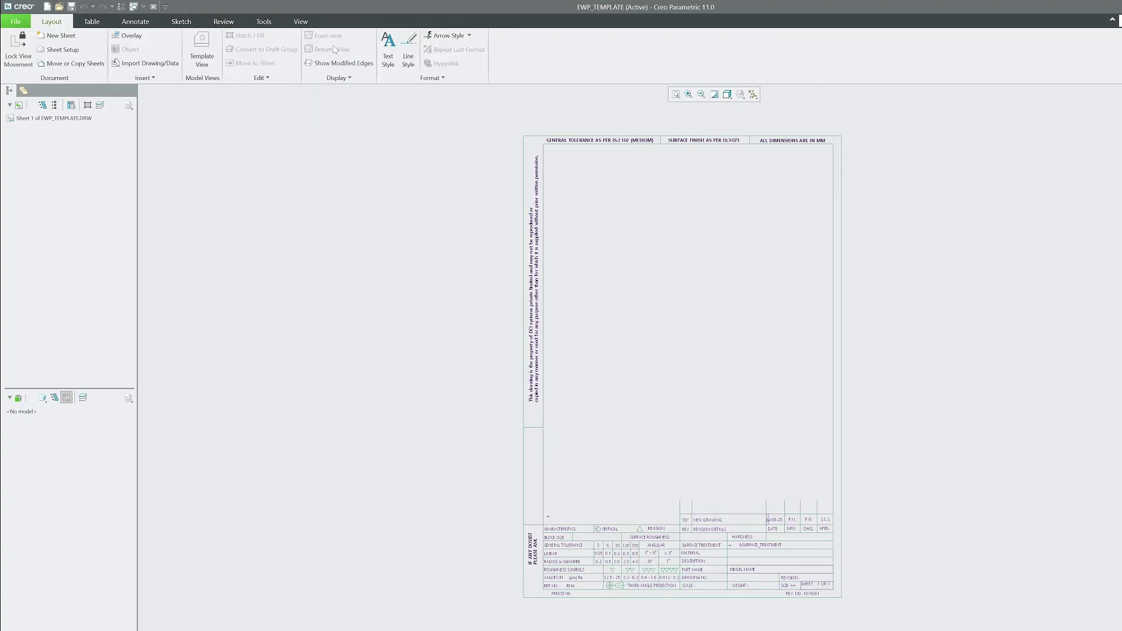
left_click(202, 52)
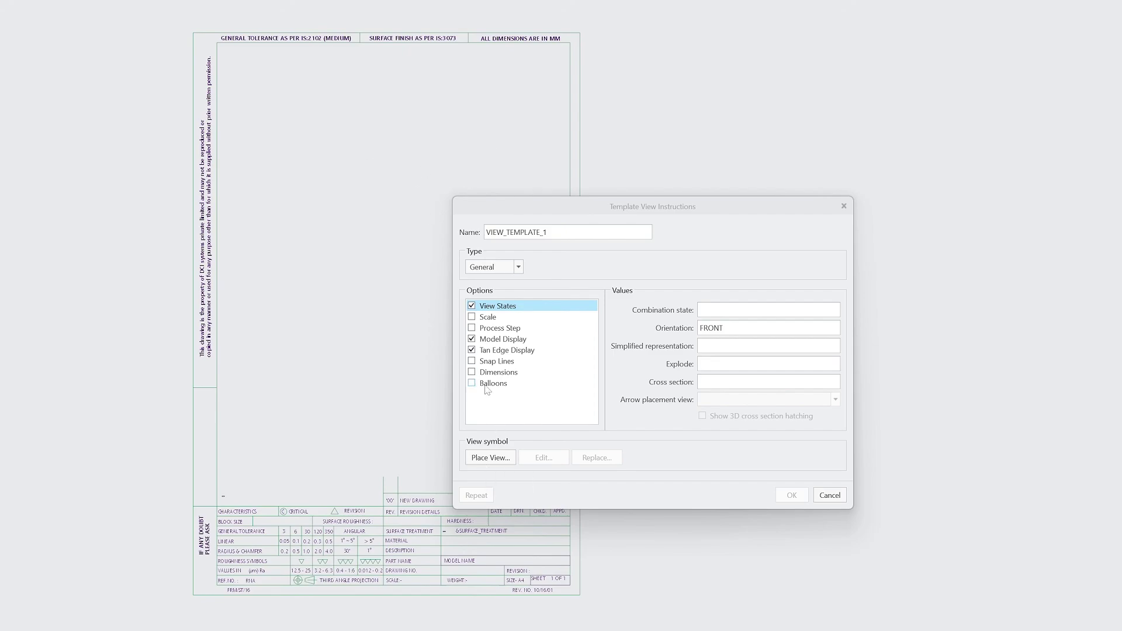
left_click(472, 372)
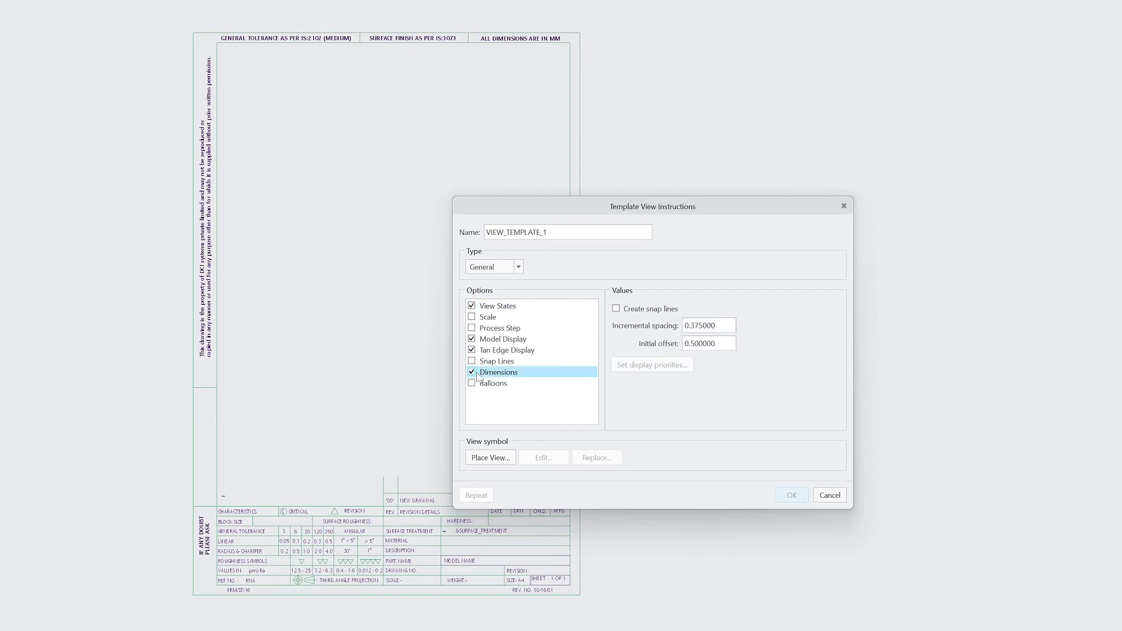
left_click(474, 384)
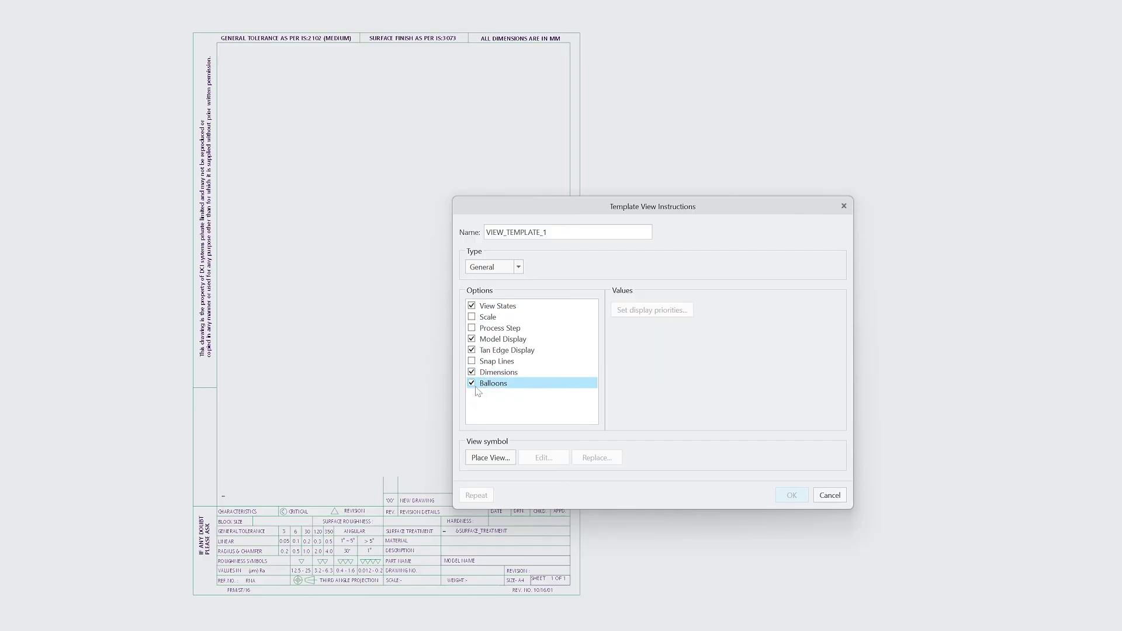
left_click(472, 317)
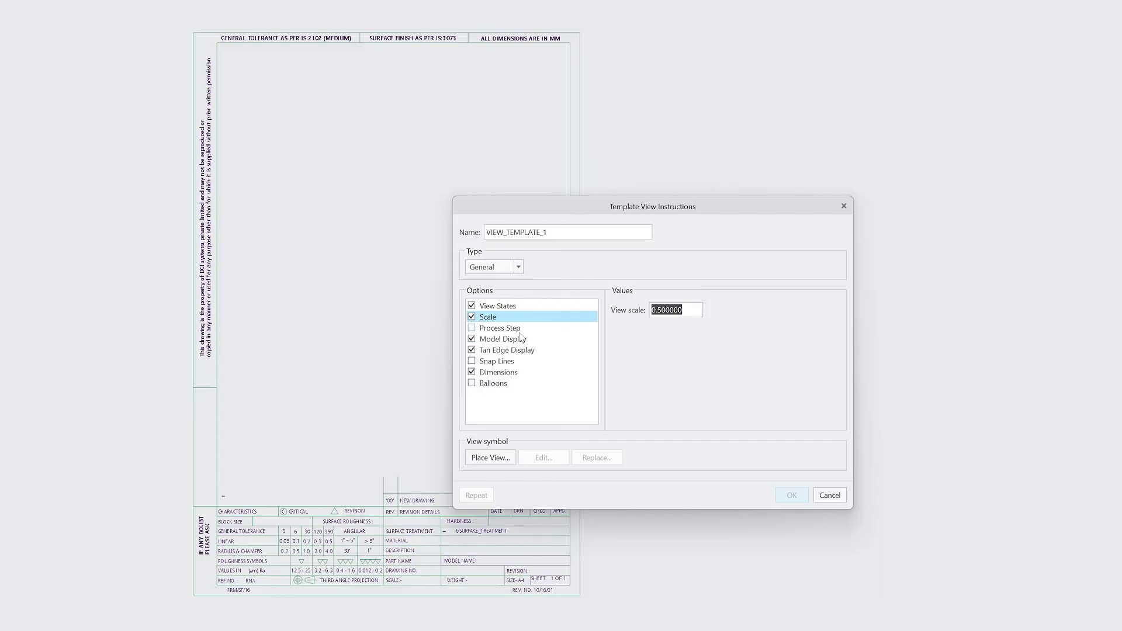
Place the first template view's symbol in the upper middle of the sheet, keeping its view definition.
left_click(491, 459)
left_click(391, 162)
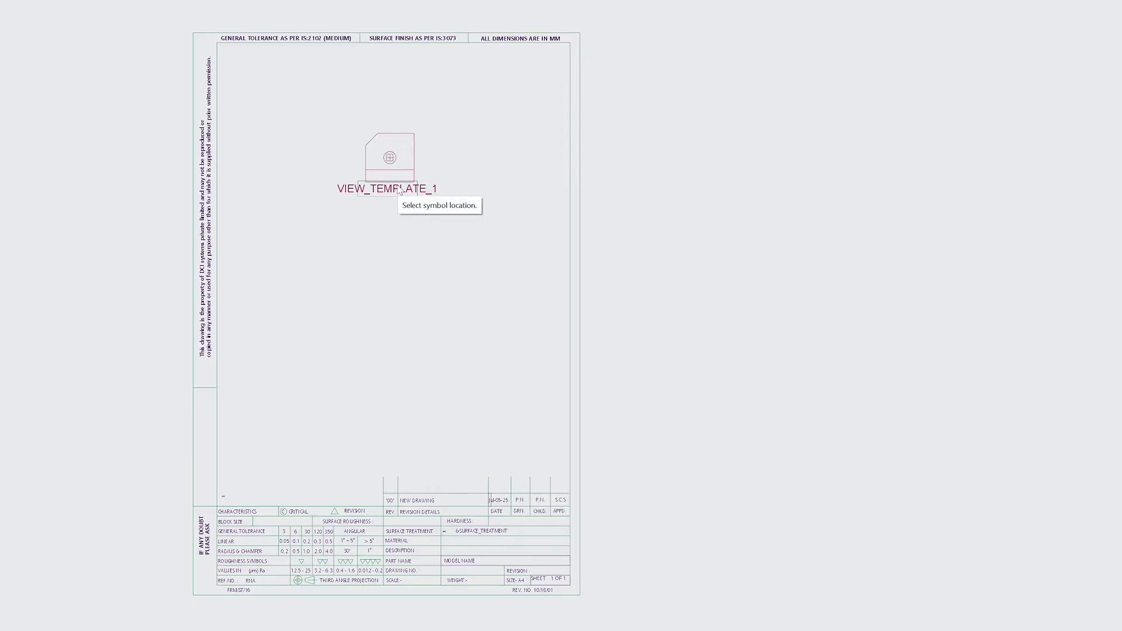
left_click(221, 53)
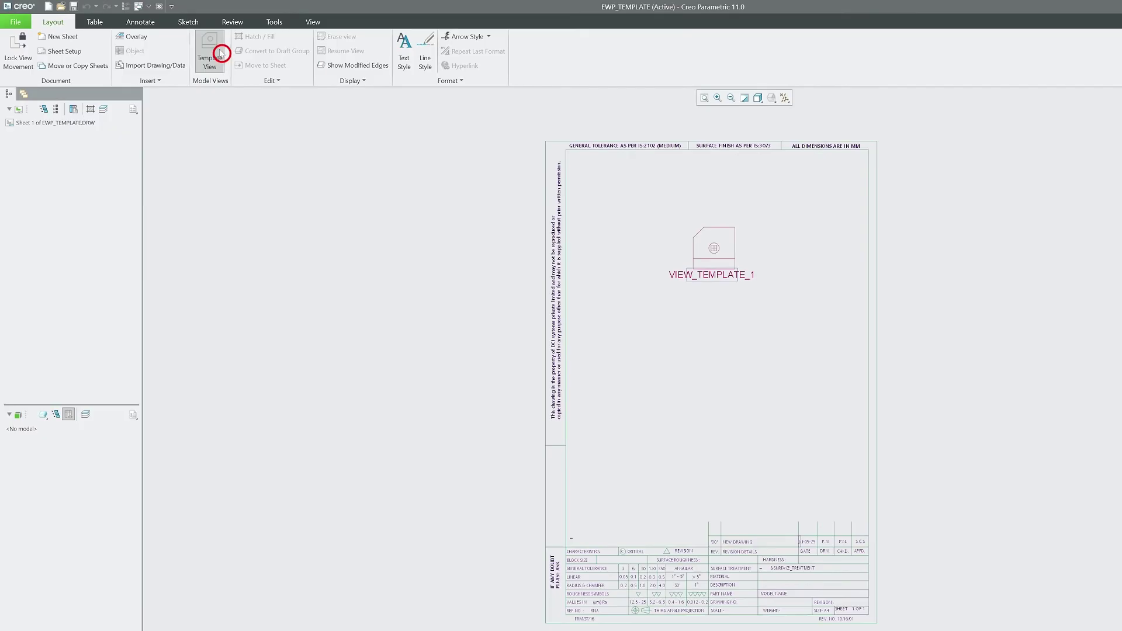
left_click(999, 440)
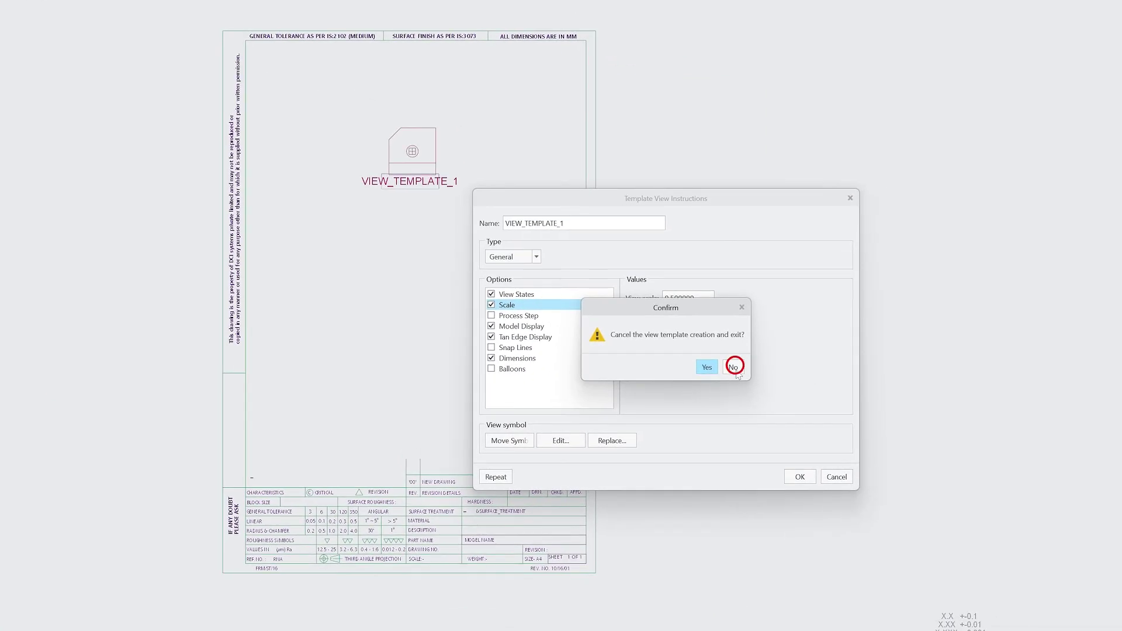
Add a second general template view with FRONT orientation below the first one and accept the view instructions.
left_click(526, 295)
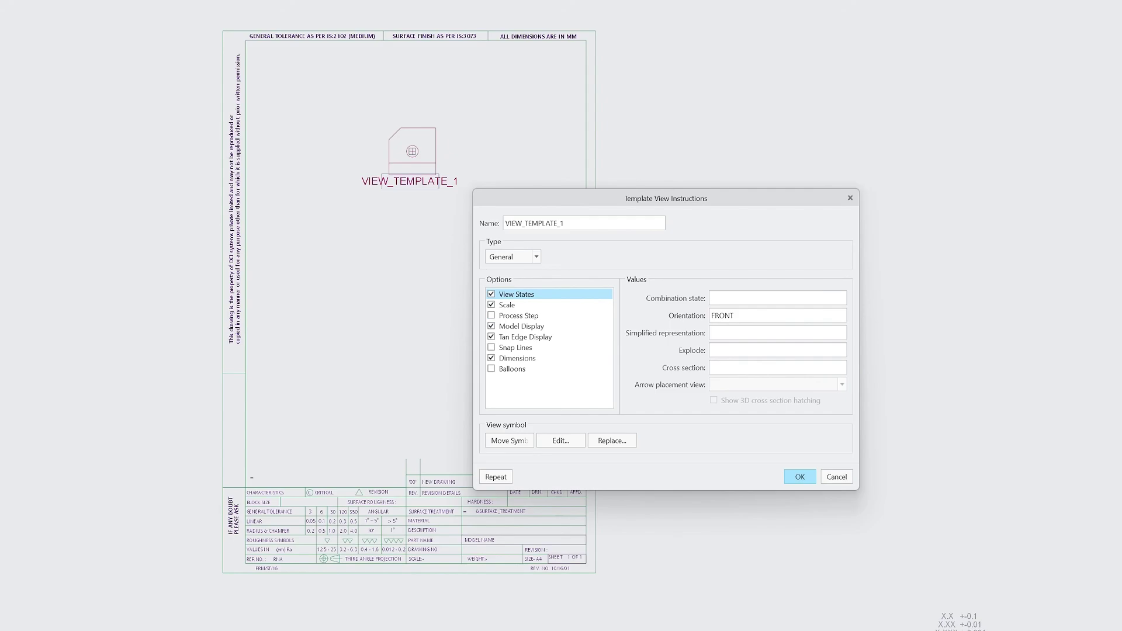
double_click(722, 316)
left_click(519, 443)
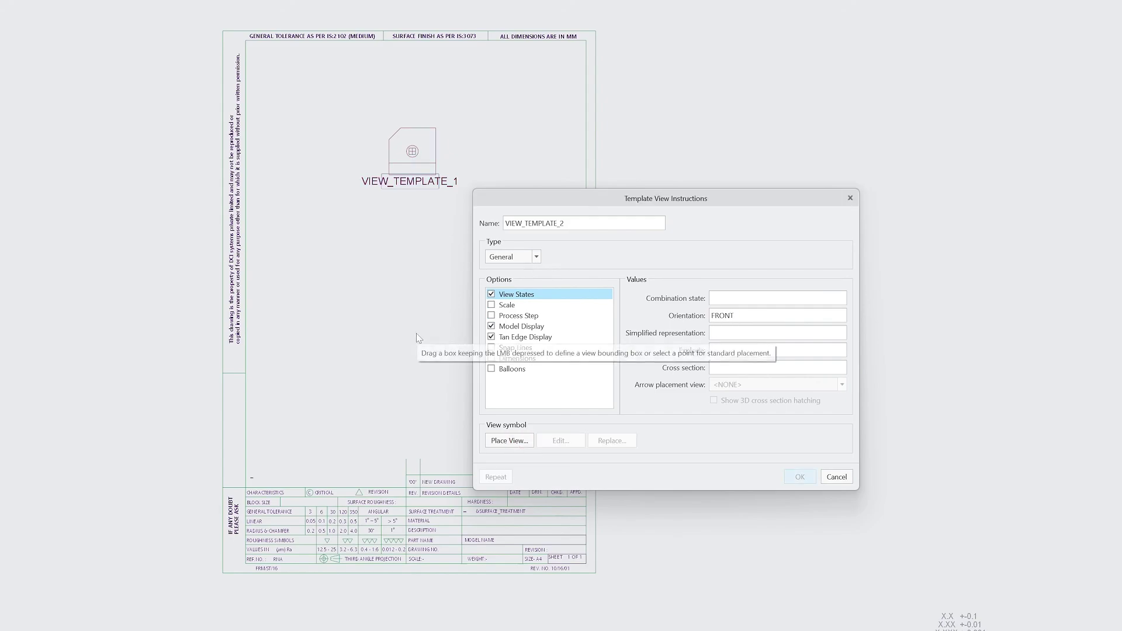
left_click(419, 338)
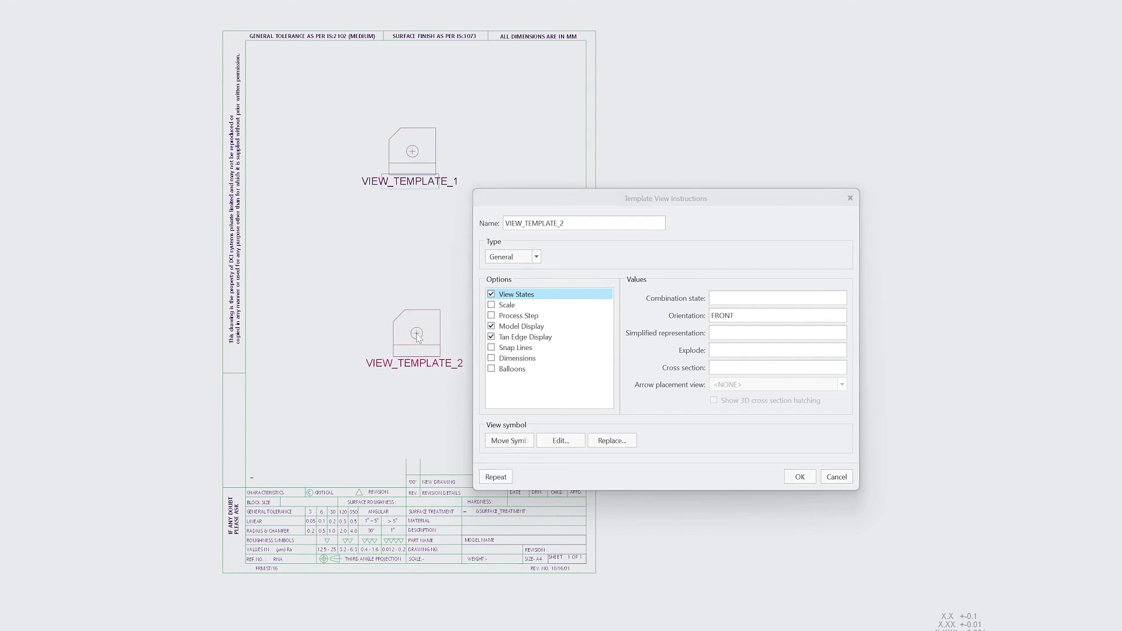
left_click(800, 477)
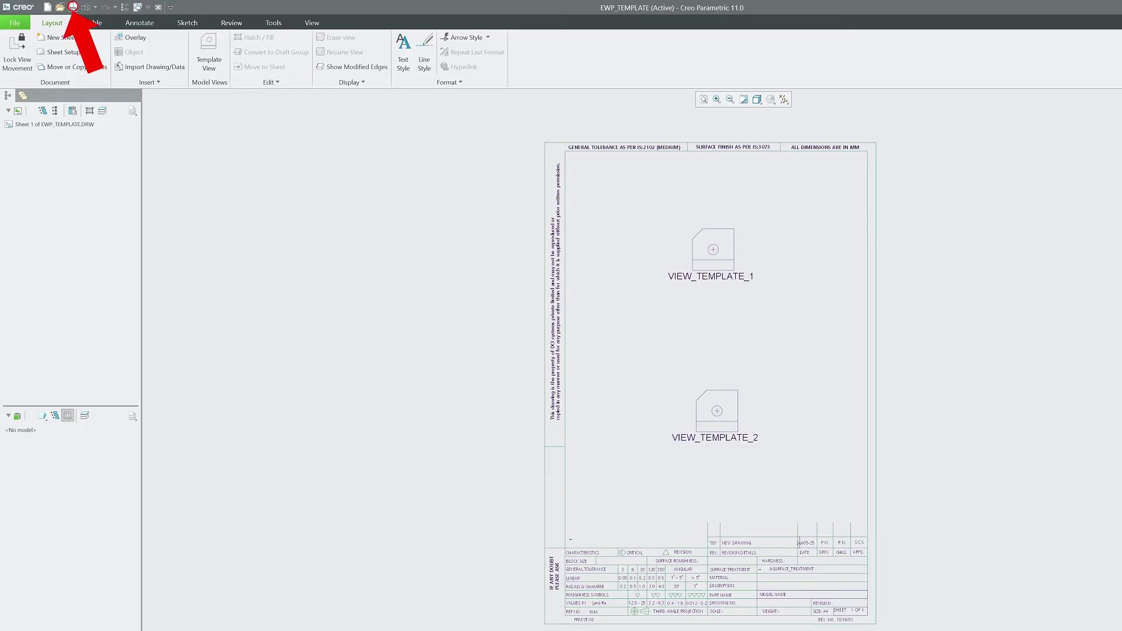
Save the template drawing in a new folder named template on the Desktop.
left_click(73, 7)
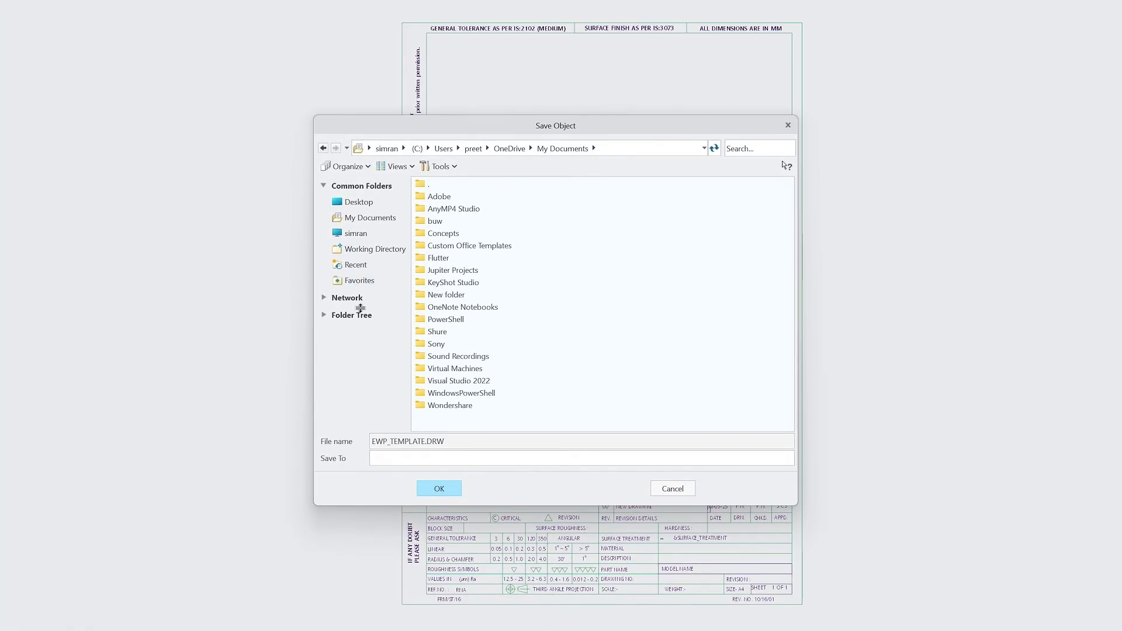
left_click(385, 235)
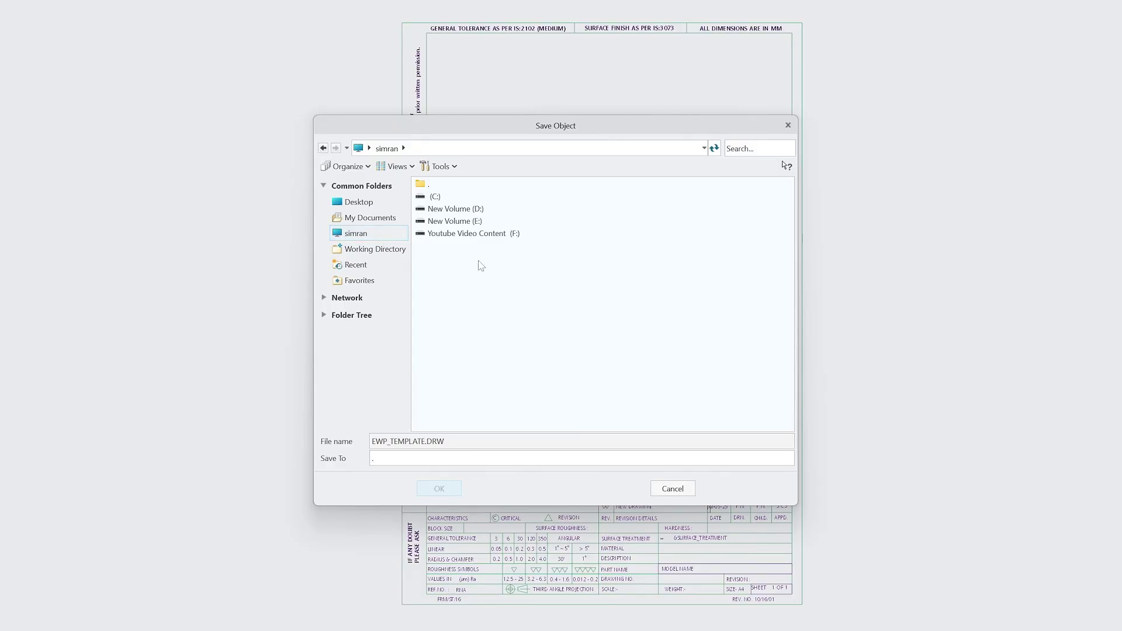
left_click(374, 203)
left_click(432, 309)
right_click(432, 309)
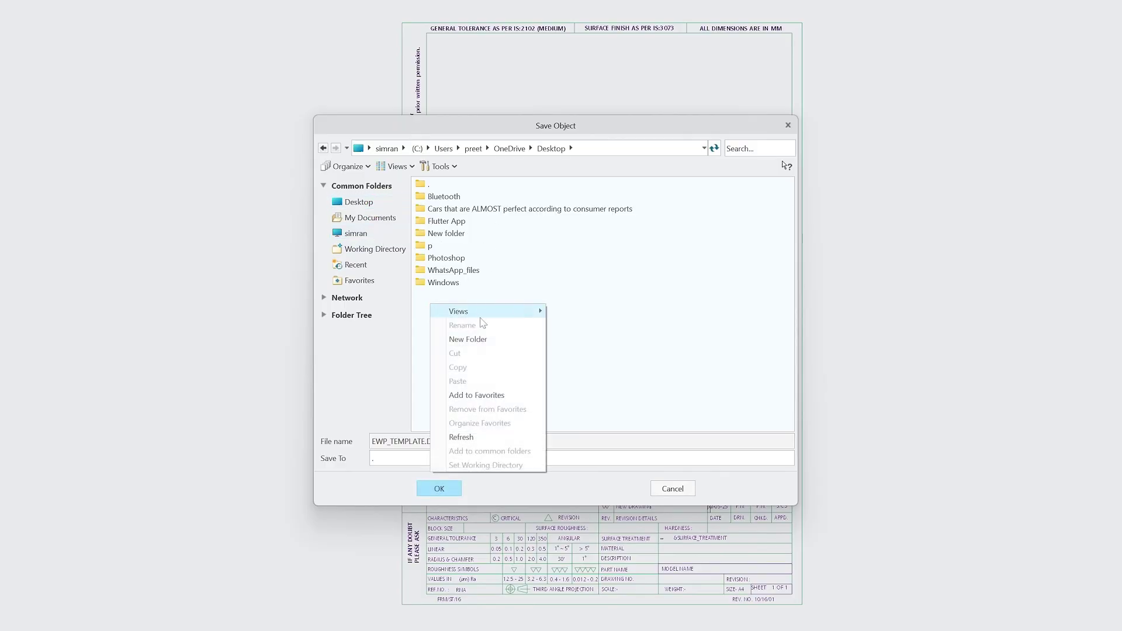
left_click(479, 338)
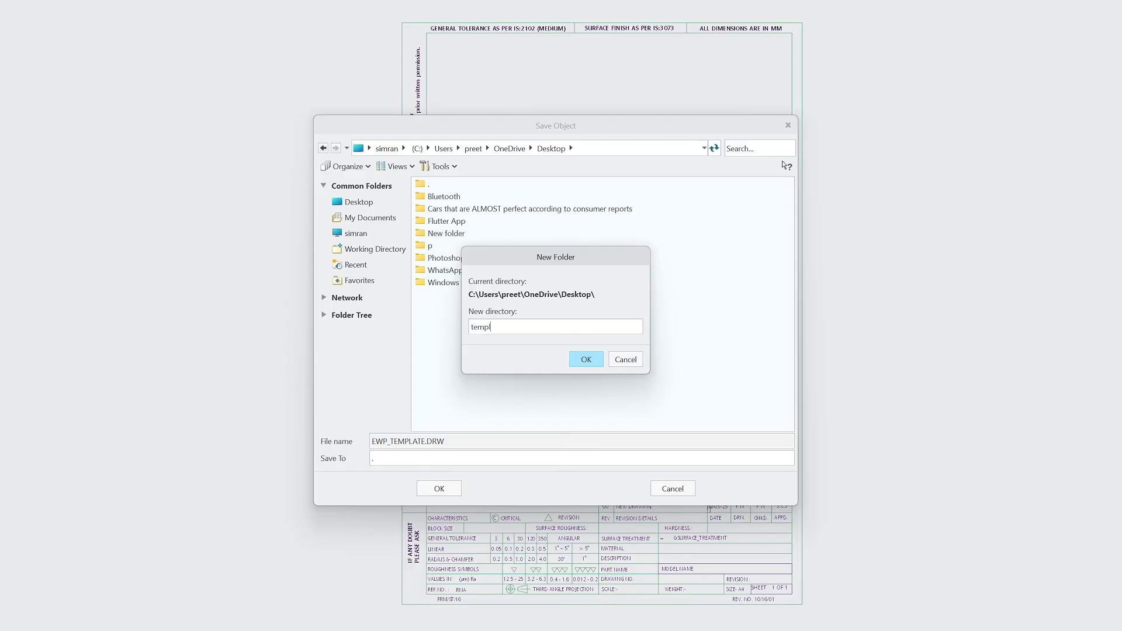
left_click(585, 361)
left_click(442, 488)
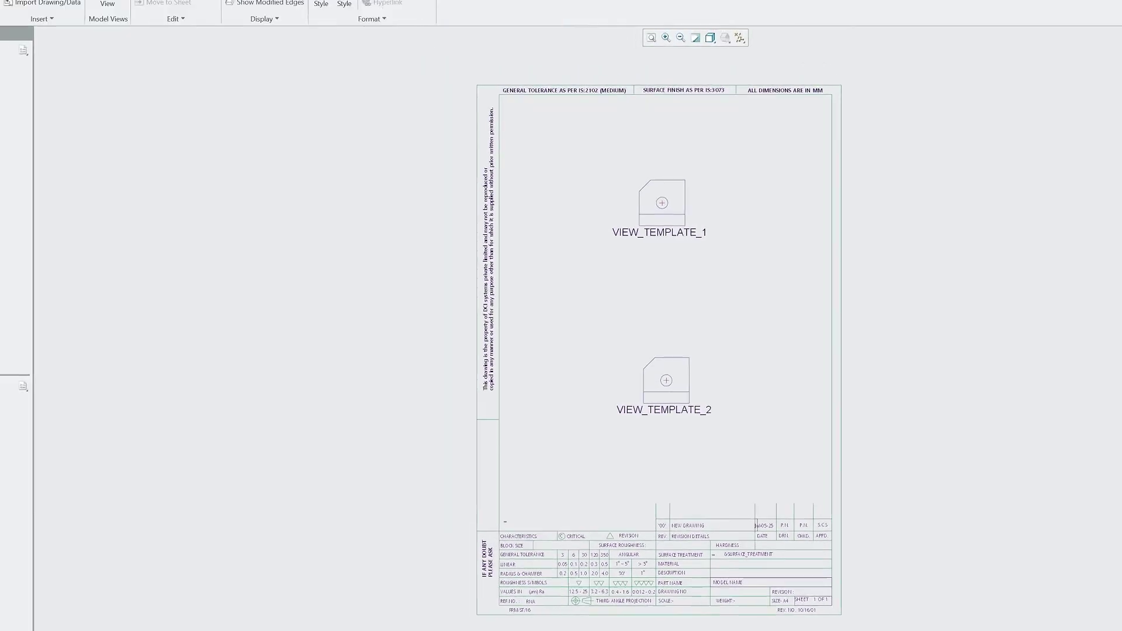
Close the template drawing and erase all objects that are not displayed from the session.
left_click(484, 47)
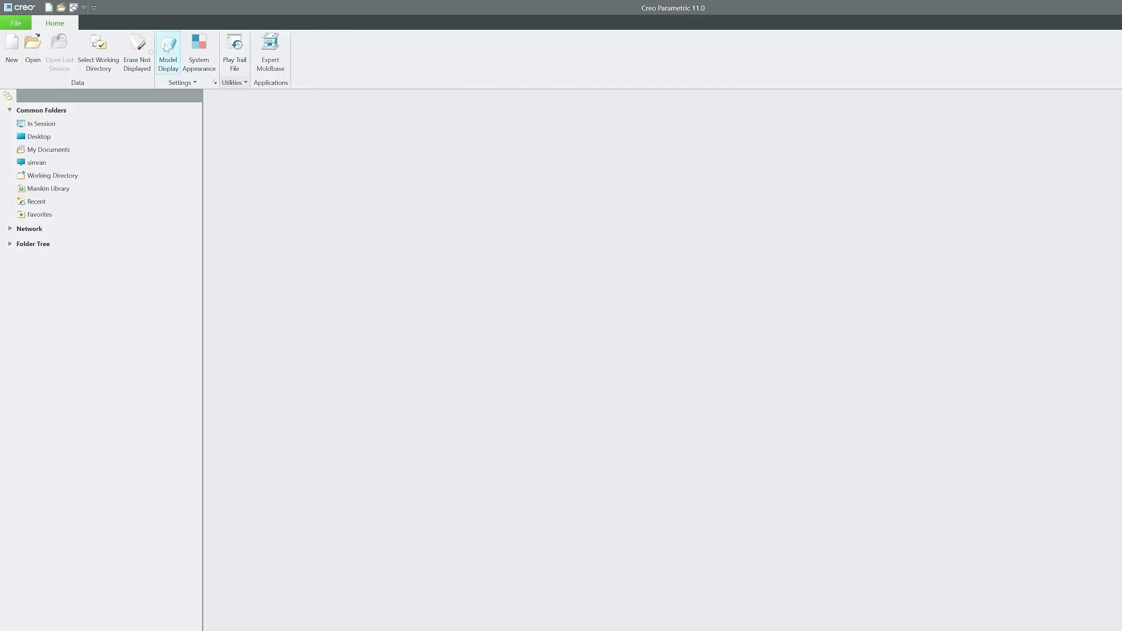
left_click(137, 52)
left_click(685, 464)
Search the configuration options for the keyword template to add a new config.pro option.
left_click(18, 24)
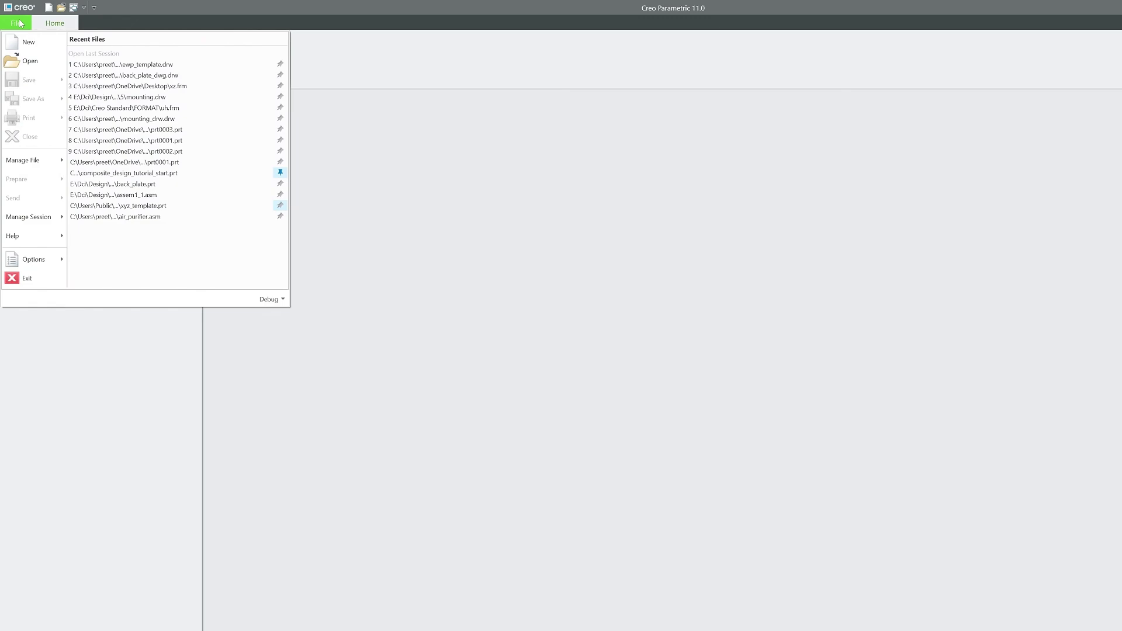
left_click(45, 261)
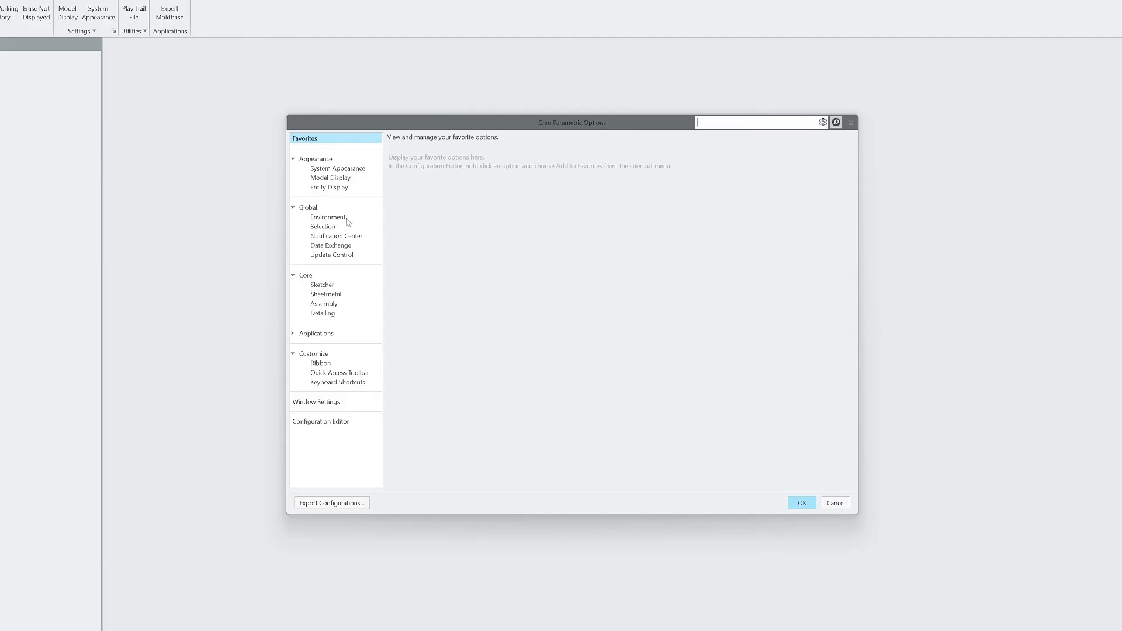
left_click(321, 421)
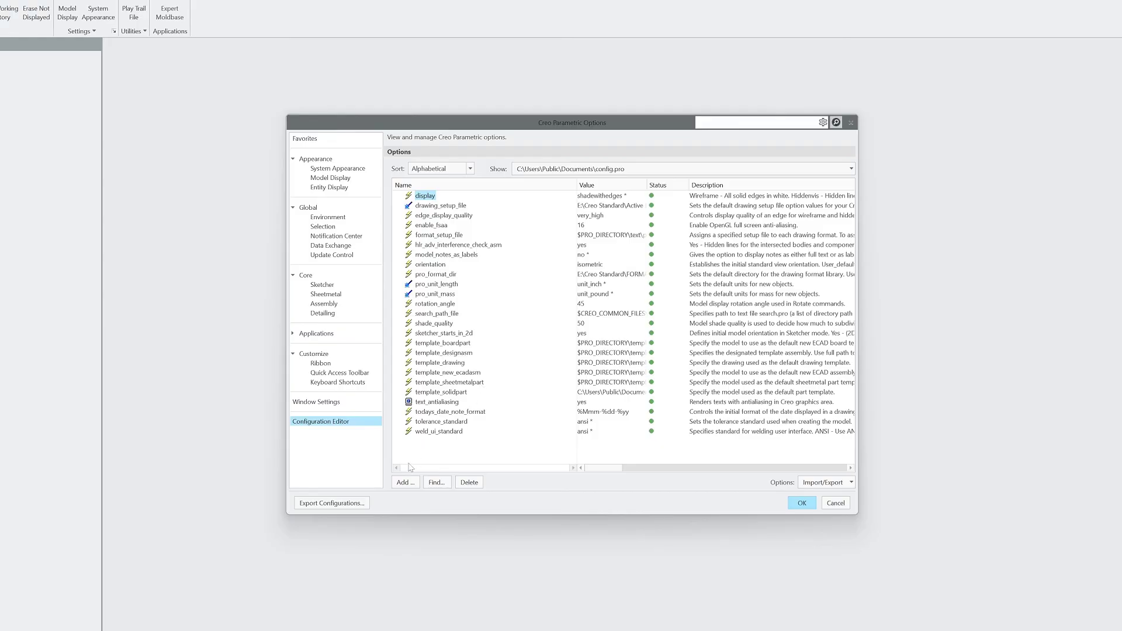
left_click(406, 481)
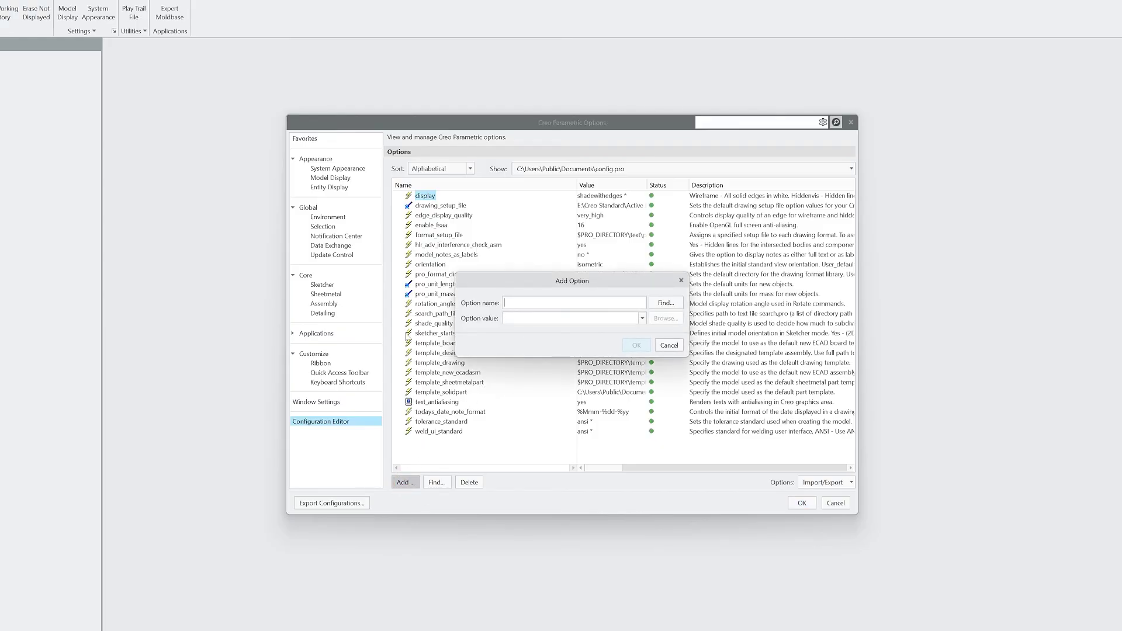
type("template")
left_click(665, 303)
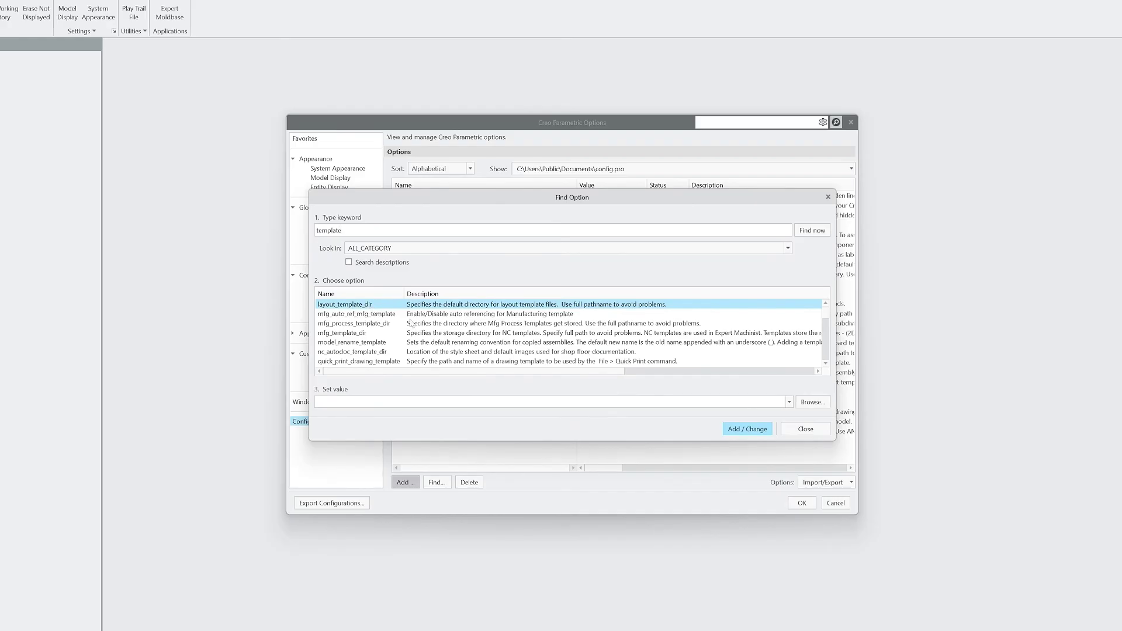
Choose the template folder on the Desktop as the value of the layout_template_dir option.
left_click(810, 399)
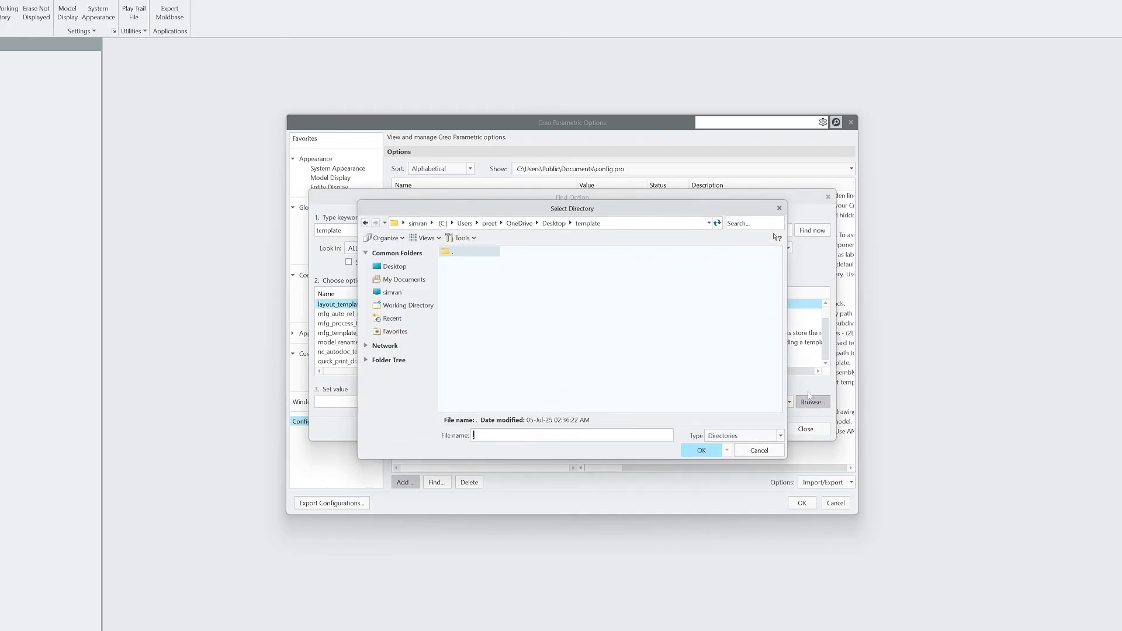
left_click(553, 223)
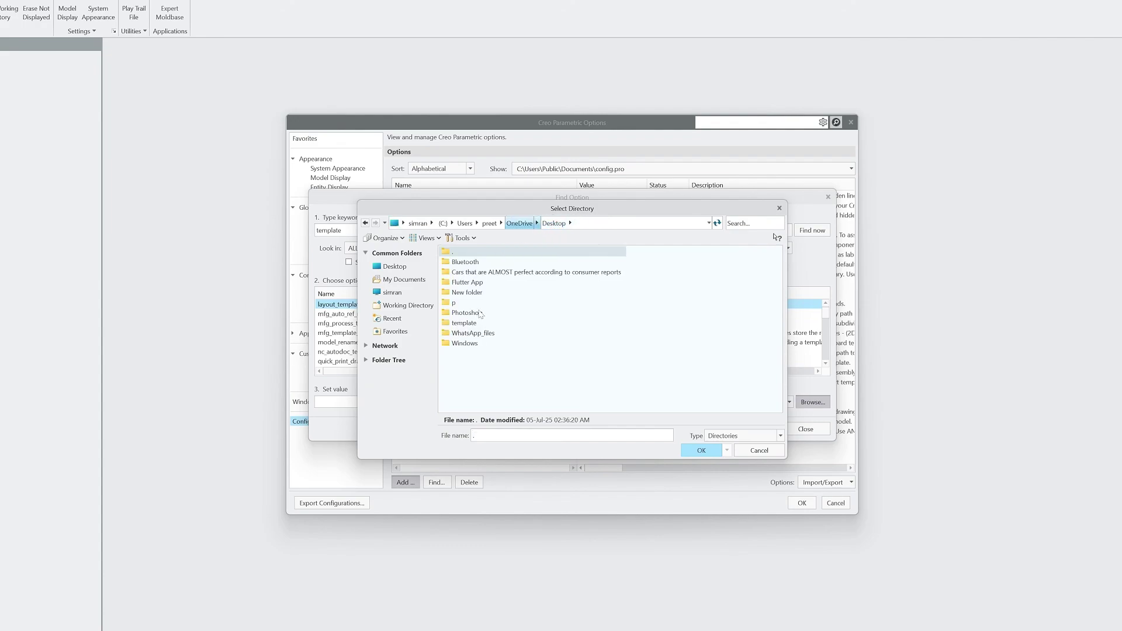
double_click(462, 323)
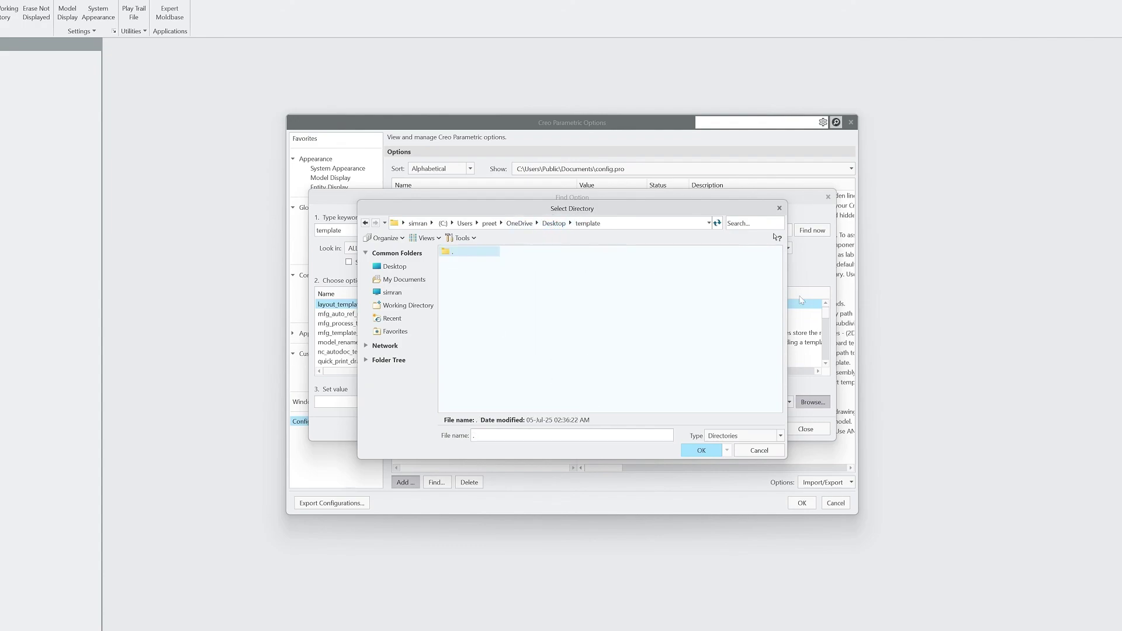
left_click(701, 450)
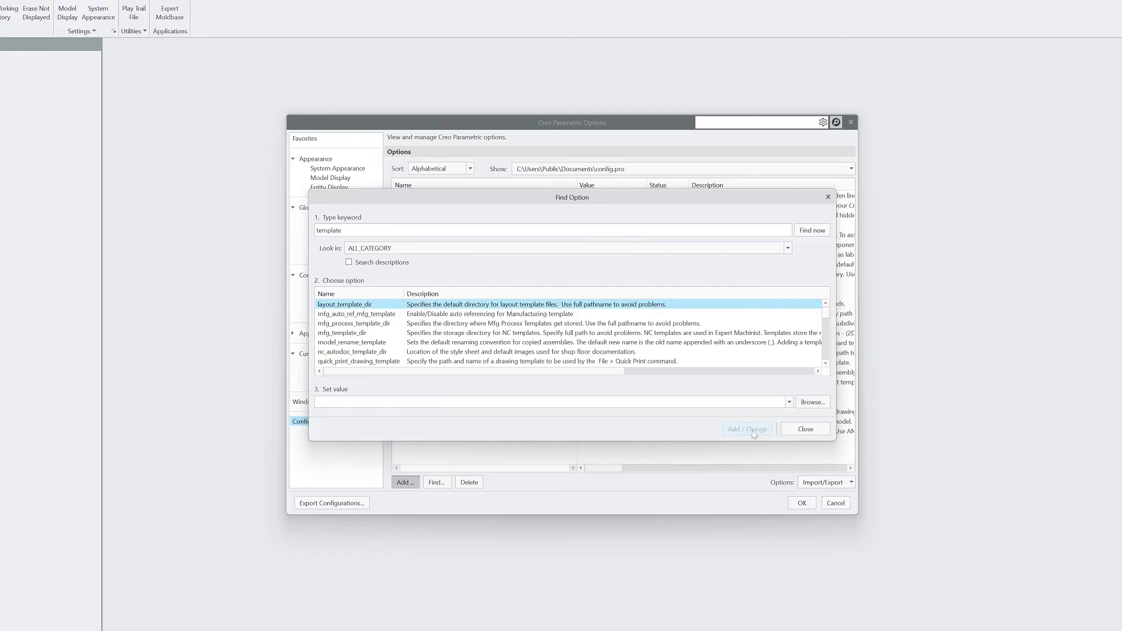
Finish adding configuration options, export the configuration with the new layout_template_dir setting, and accept the options.
left_click(802, 430)
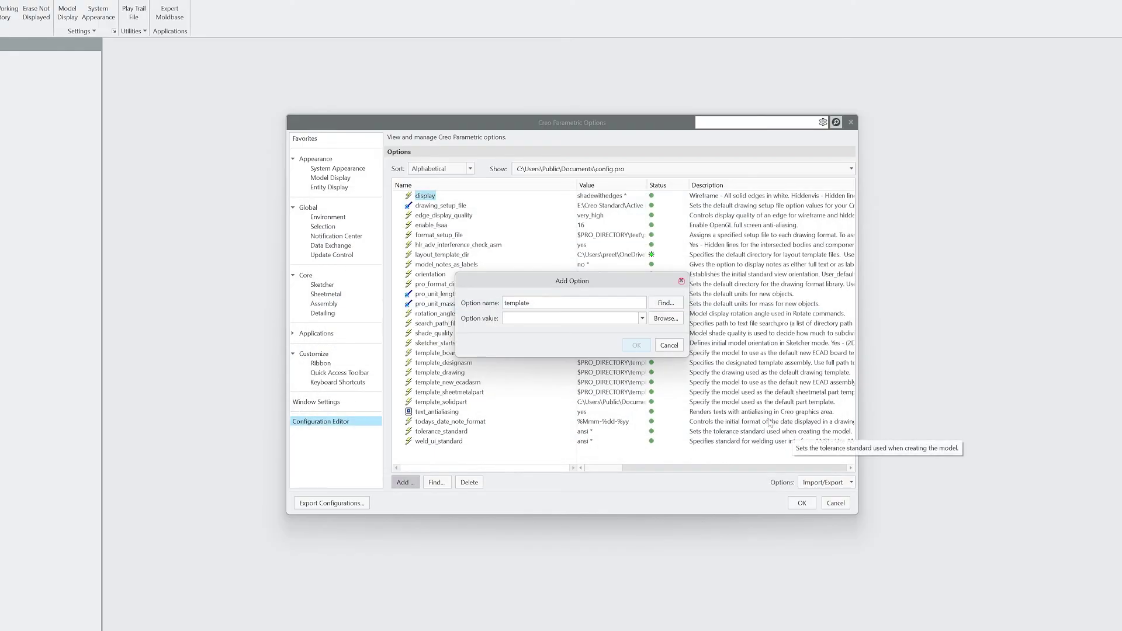
left_click(350, 503)
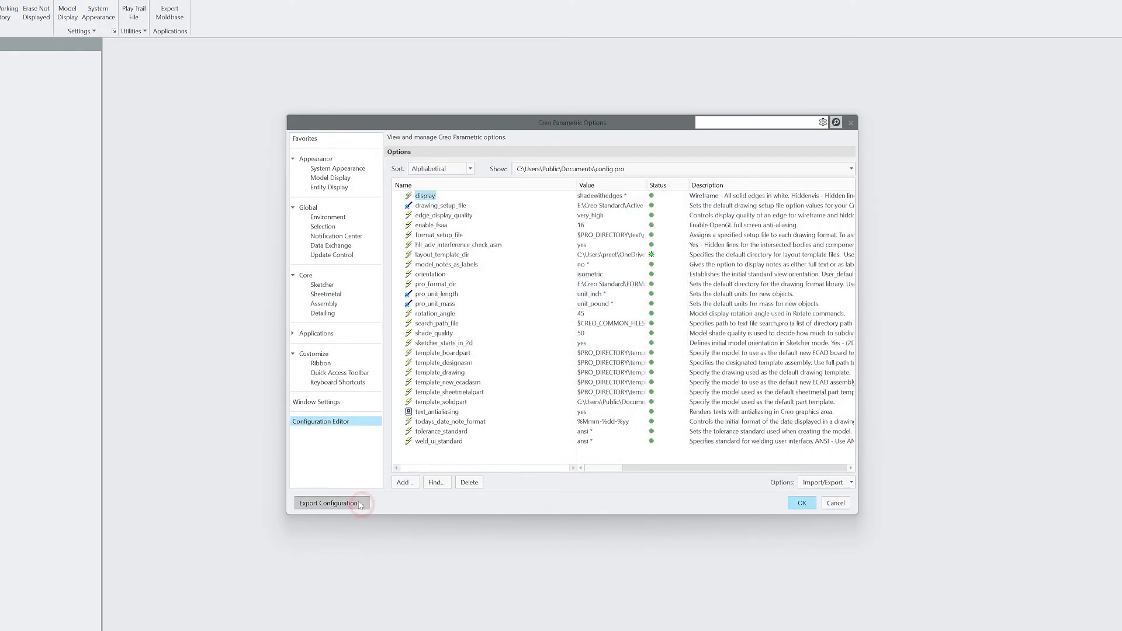
left_click(699, 451)
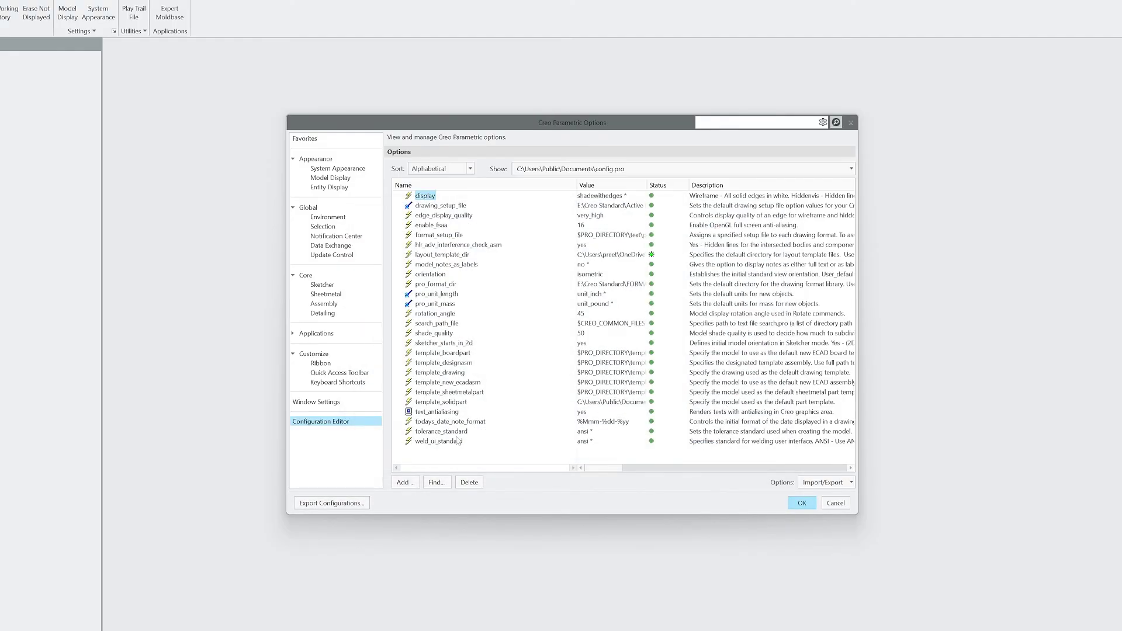
left_click(805, 505)
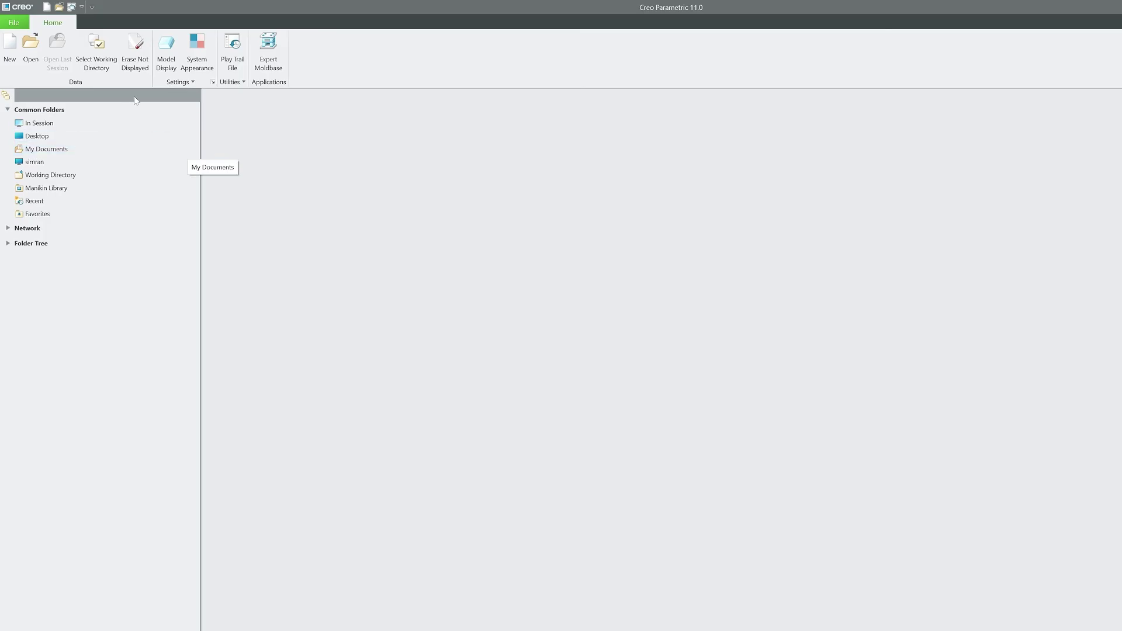
Open the recently used part back_plate.prt and view it from another angle.
left_click(15, 23)
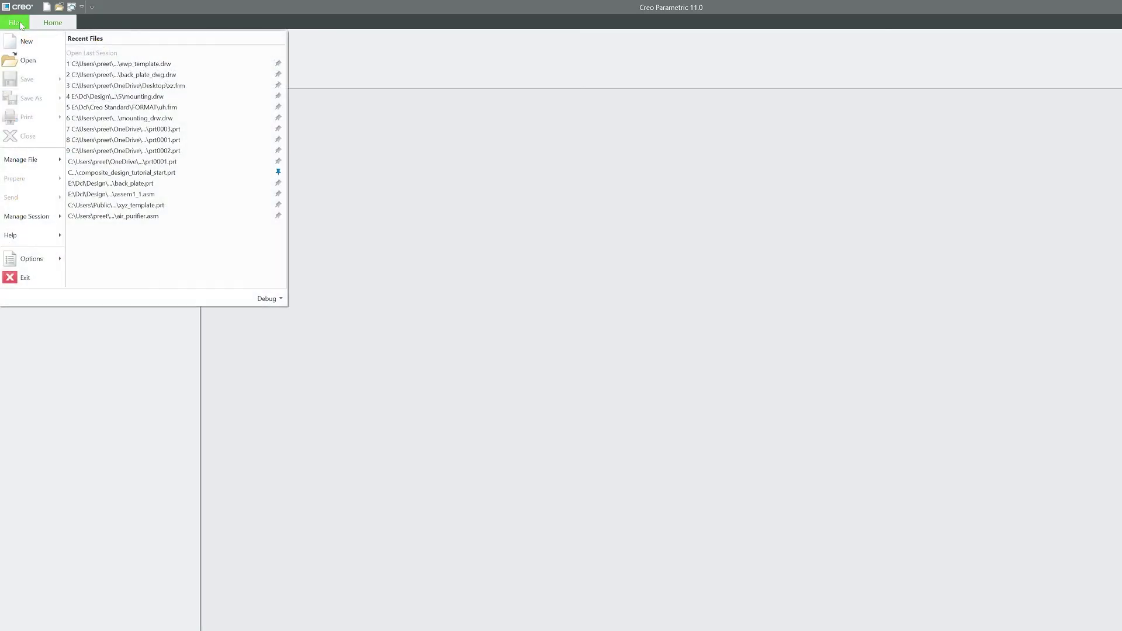
left_click(140, 183)
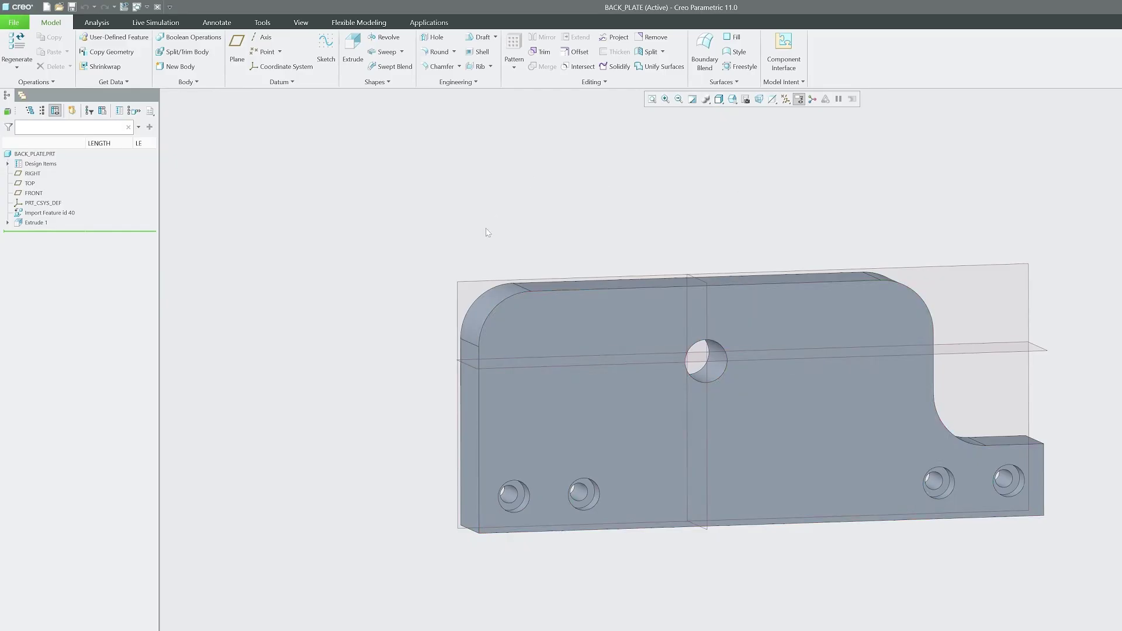
middle_click_drag(534, 181, 233, 175)
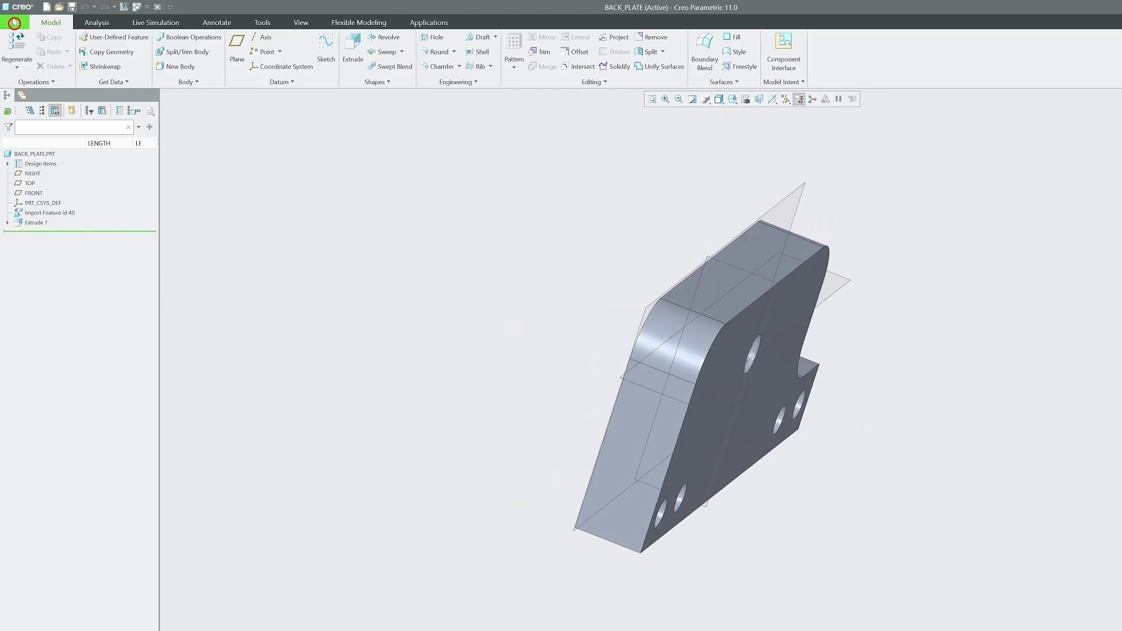
Start a new drawing named drw0001 without using the default template.
left_click(13, 22)
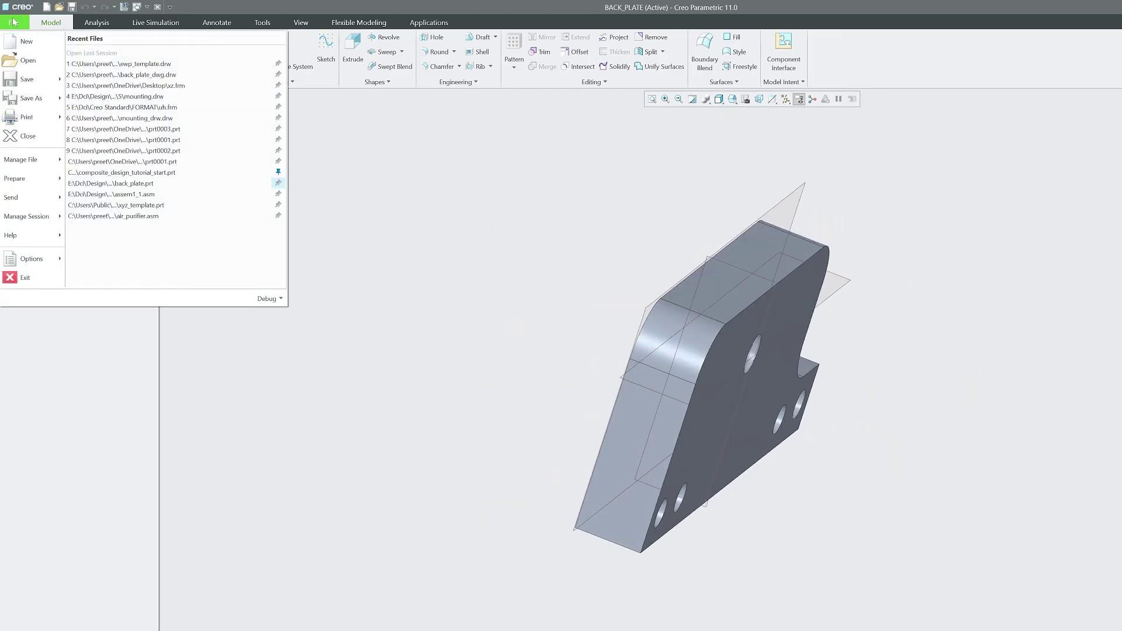
left_click(27, 45)
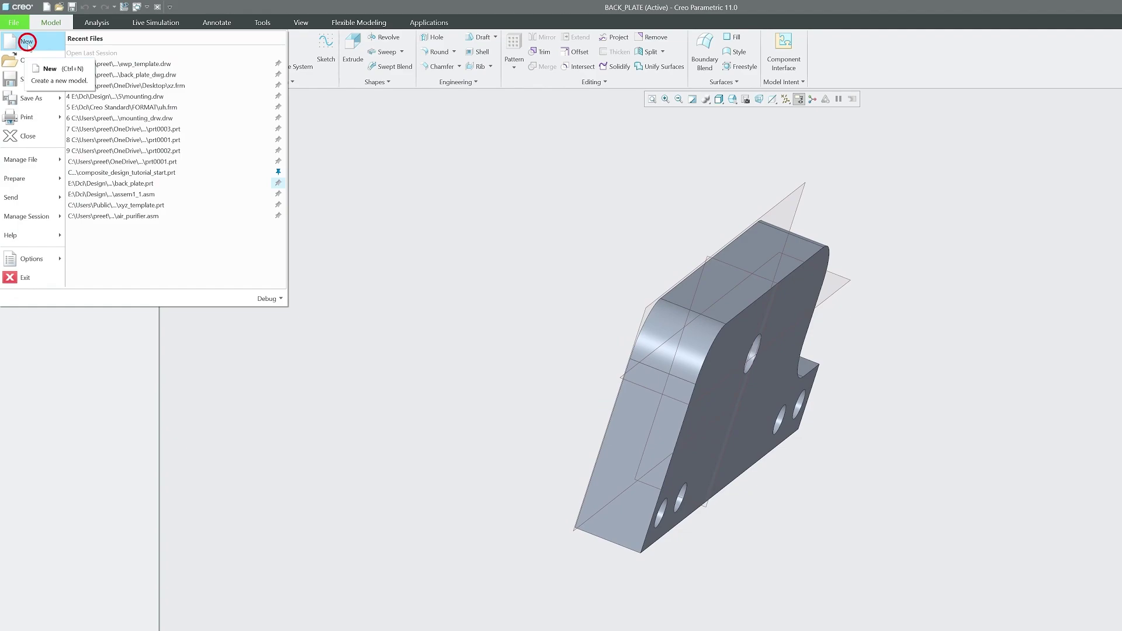
left_click(506, 299)
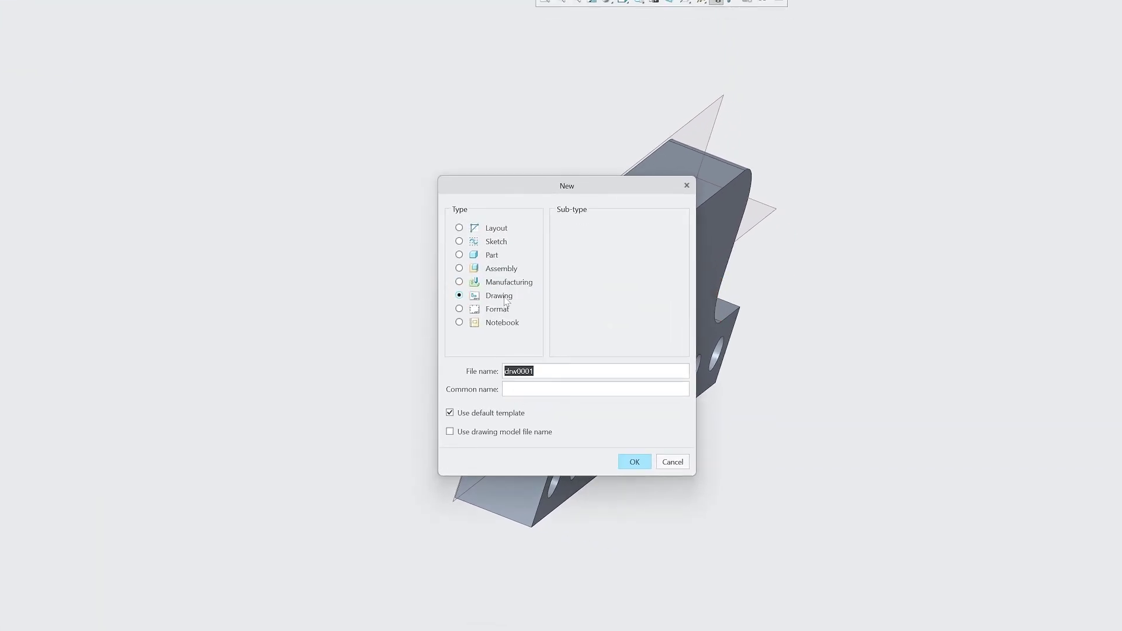
left_click(452, 415)
left_click(625, 461)
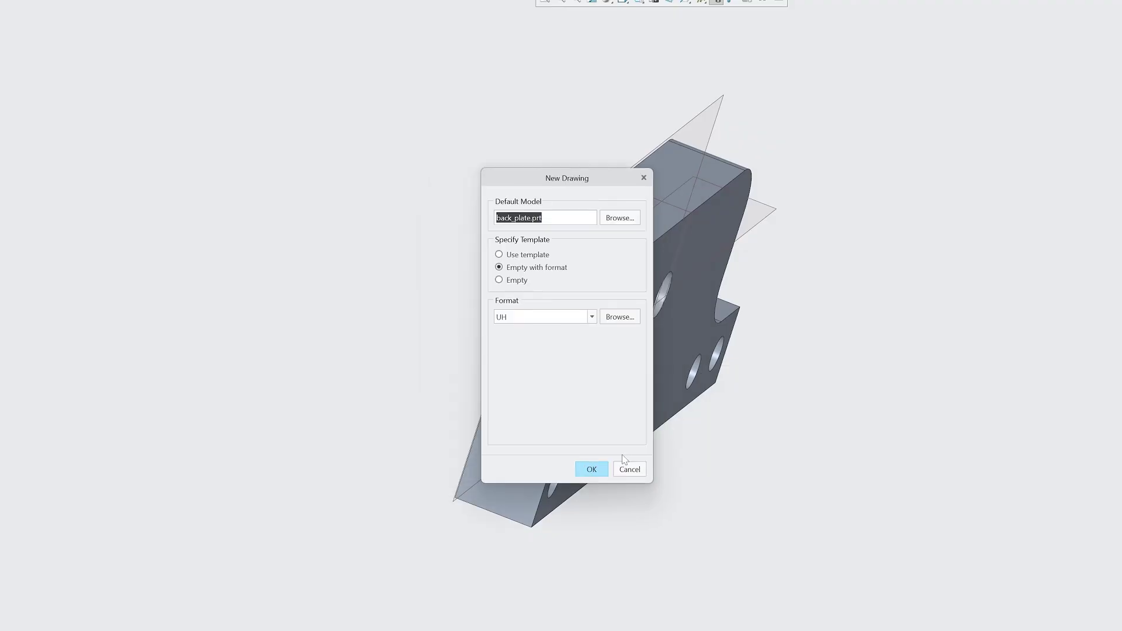
Create the back_plate.prt drawing from the ewp_template.drw template in the Desktop template folder.
left_click(500, 254)
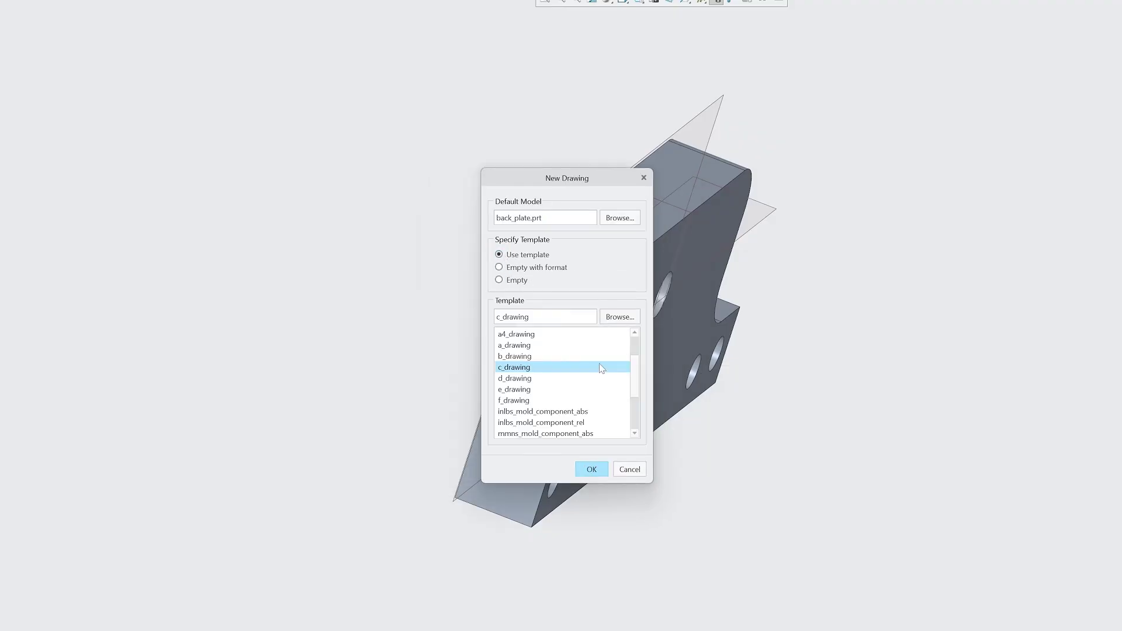
left_click(619, 316)
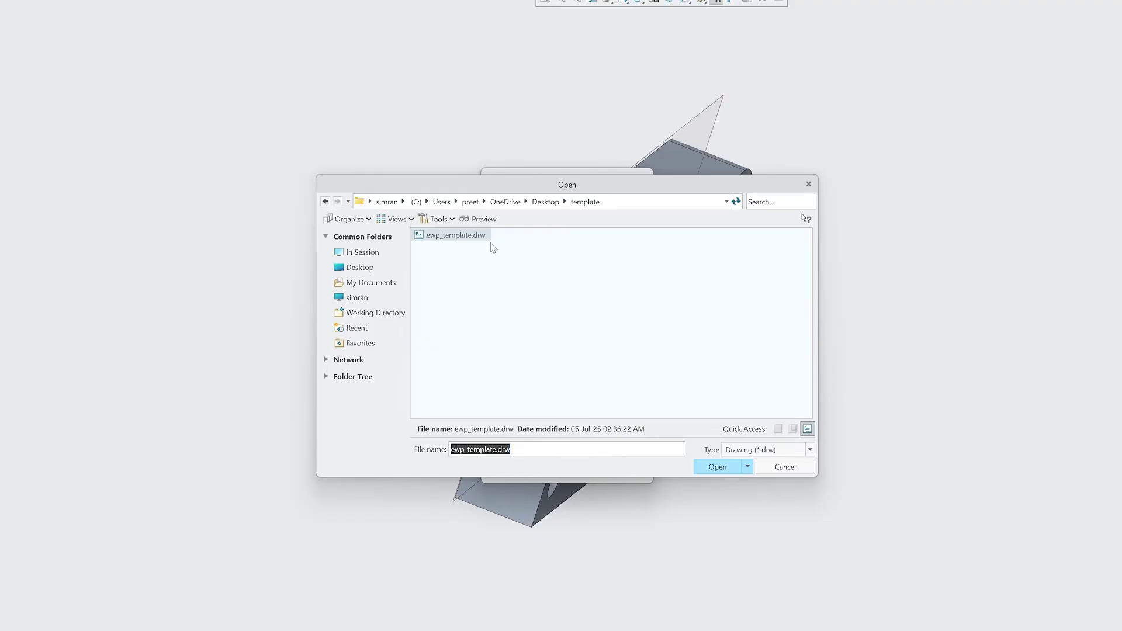
left_click(471, 236)
left_click(717, 467)
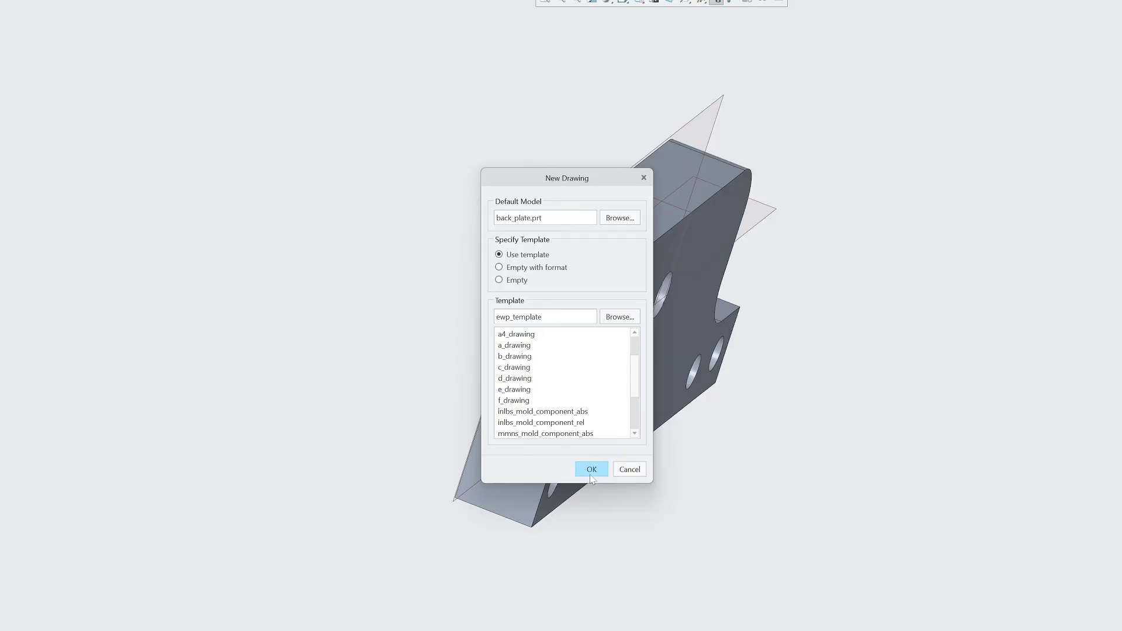
left_click(591, 470)
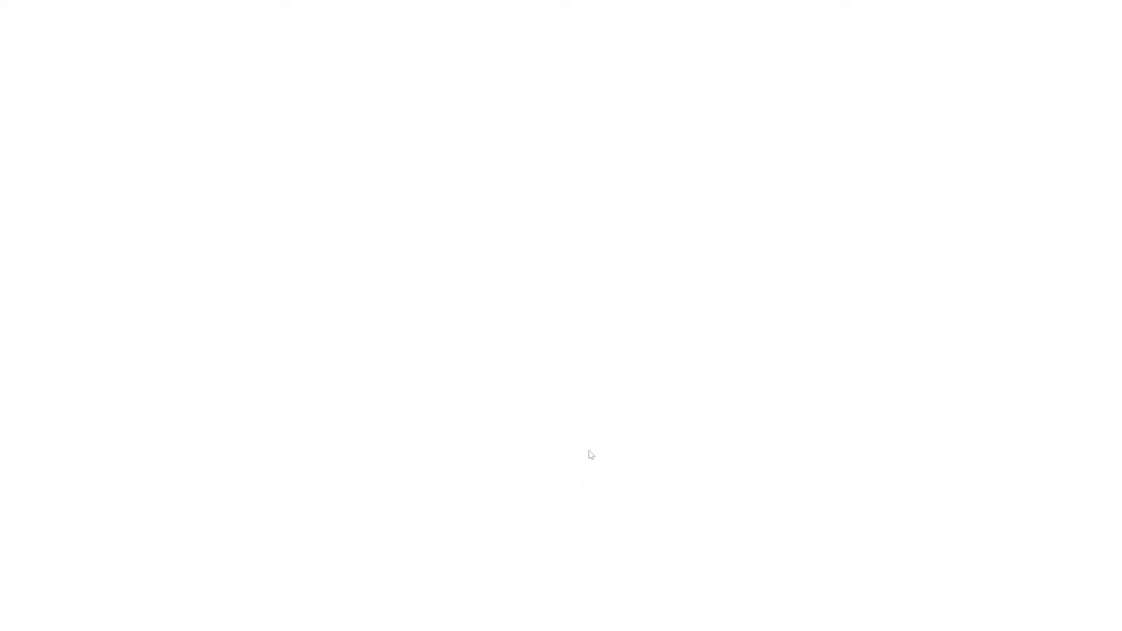
Move the 10.19 and 8.08 dimensions of the upper view farther left of the part outline, spaced apart from each other.
scroll(599, 173, "down", 4)
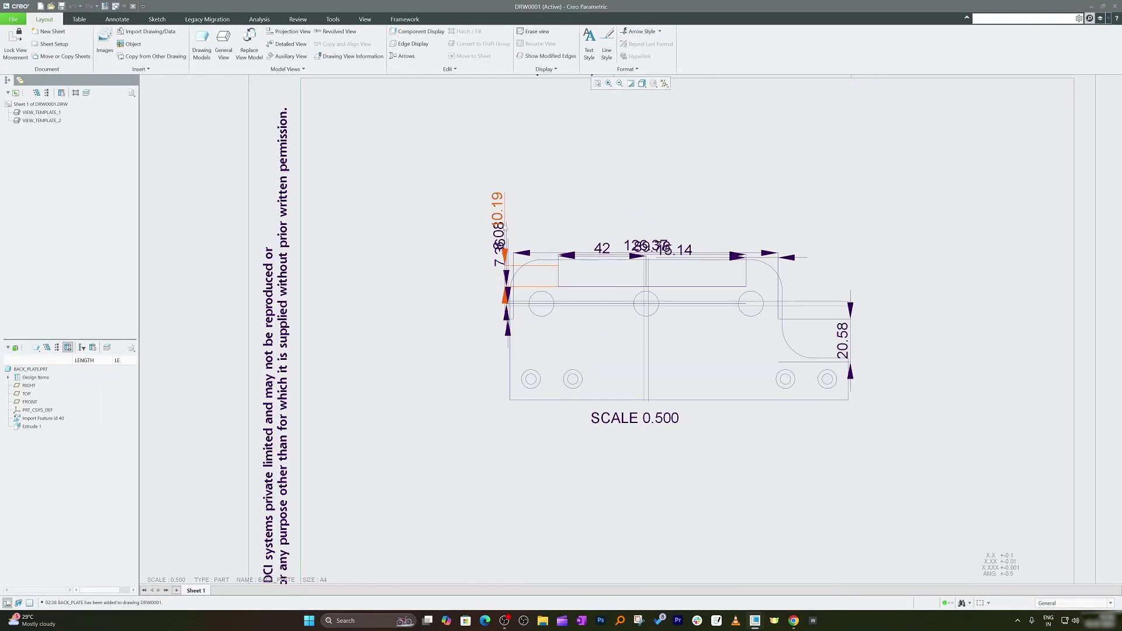
left_click_drag(505, 229, 444, 231)
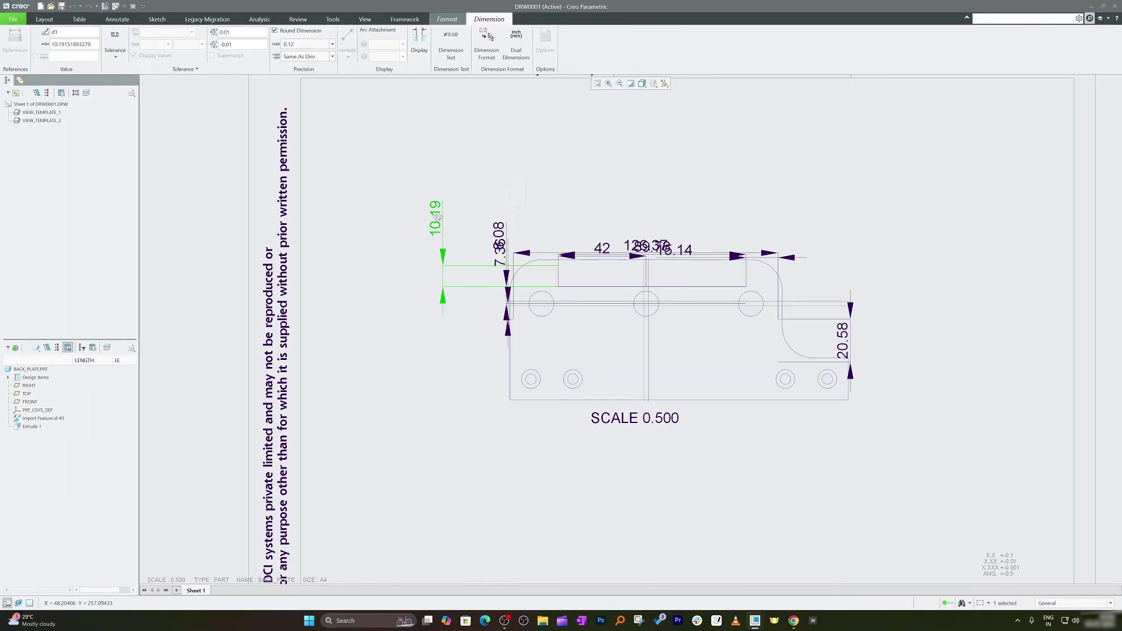
left_click(462, 237)
left_click(498, 235)
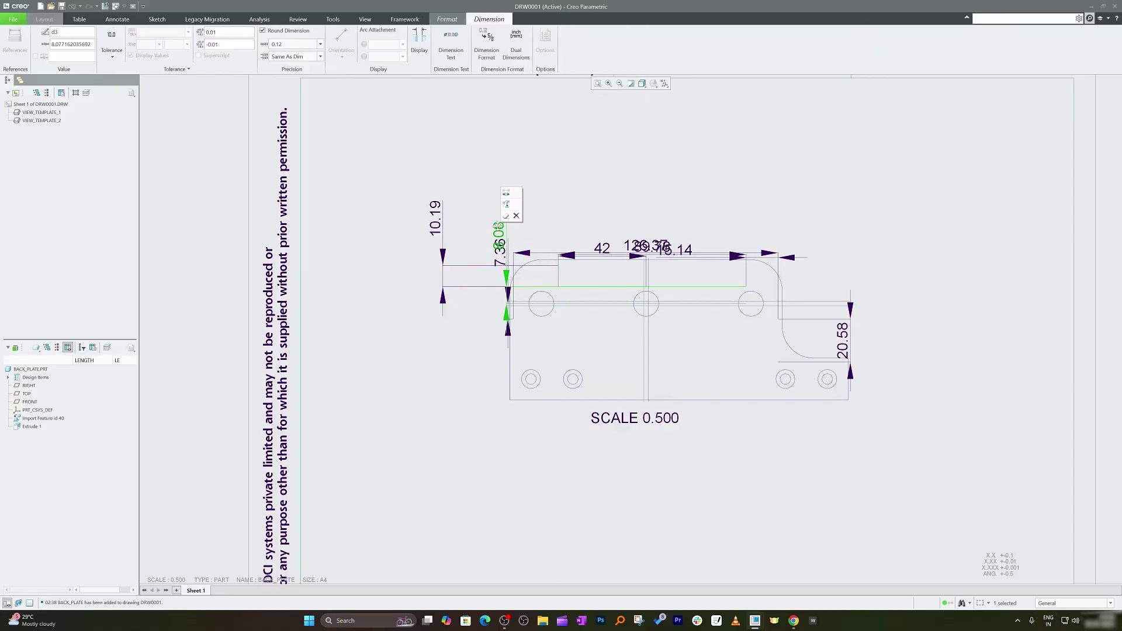
left_click_drag(499, 235, 467, 233)
scroll(436, 219, "up", 6)
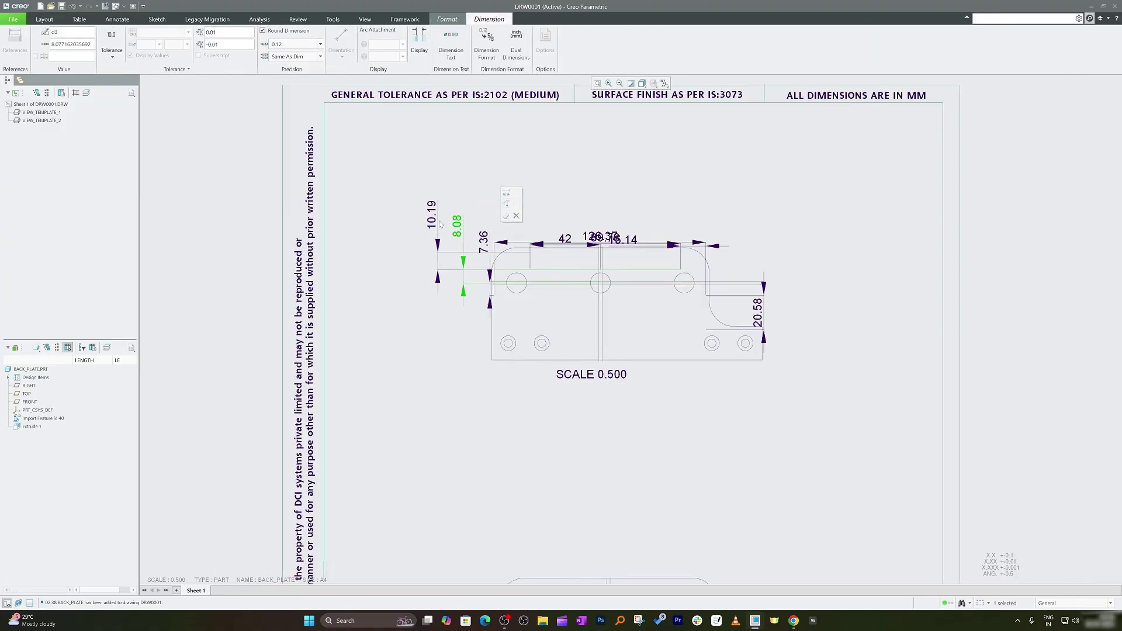
left_click(447, 304)
Examine the drawing's title block, including the date, surface treatment, part name, size and sheet fields.
scroll(455, 485, "down", 4)
scroll(455, 485, "up", 4)
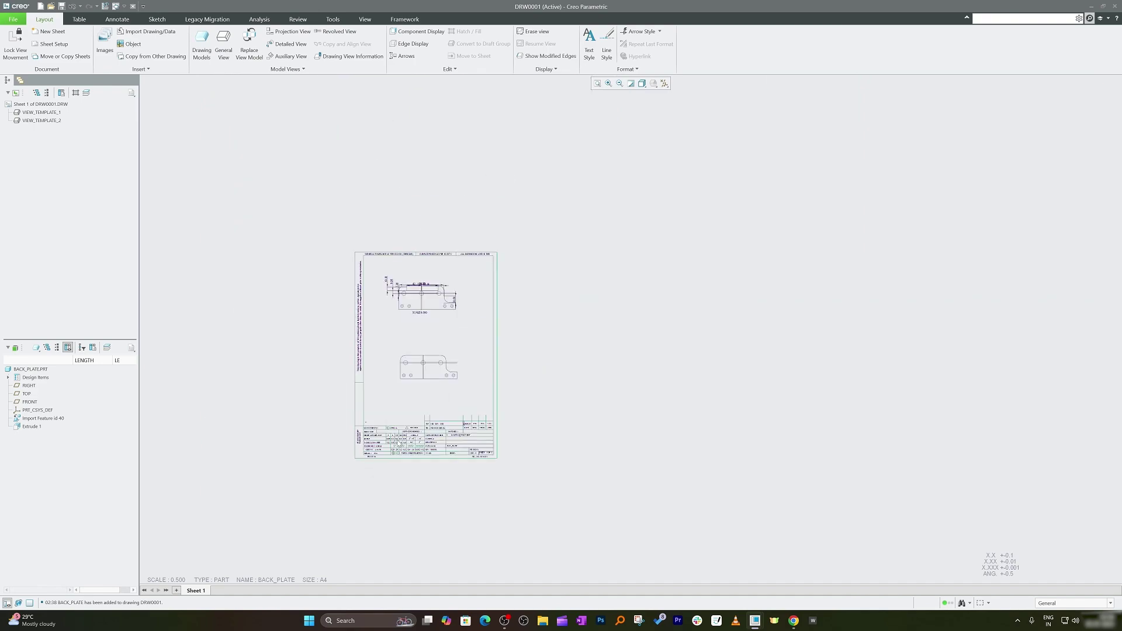
scroll(507, 256, "down", 3)
scroll(256, 190, "up", 3)
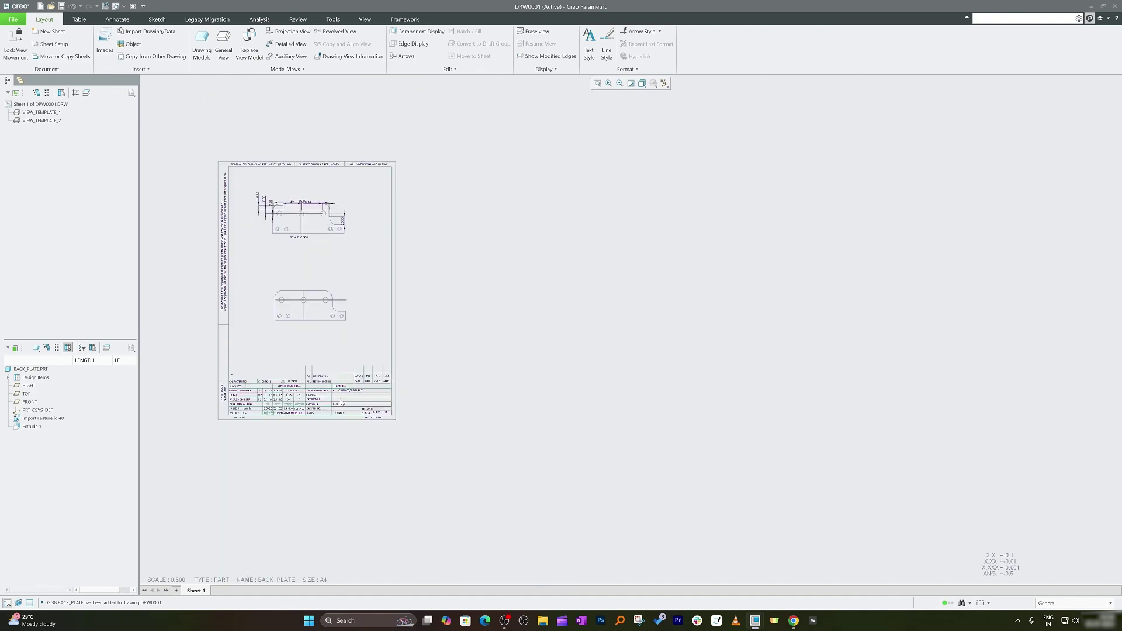
scroll(332, 384, "down", 6)
scroll(497, 396, "up", 2)
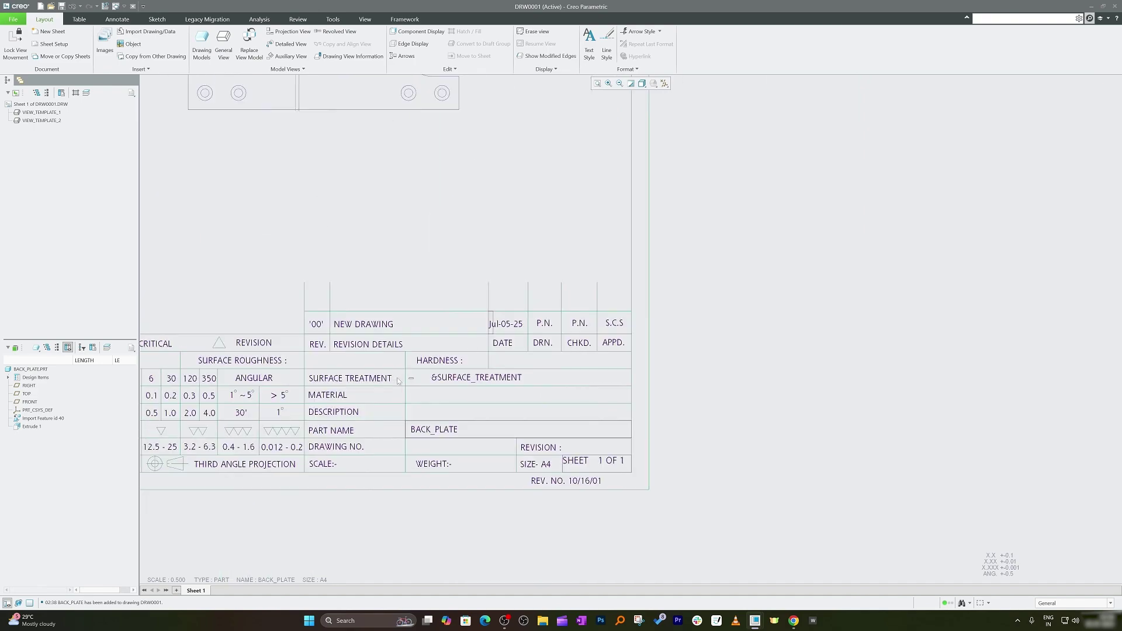
scroll(437, 390, "down", 1)
scroll(531, 410, "down", 1)
scroll(647, 349, "down", 2)
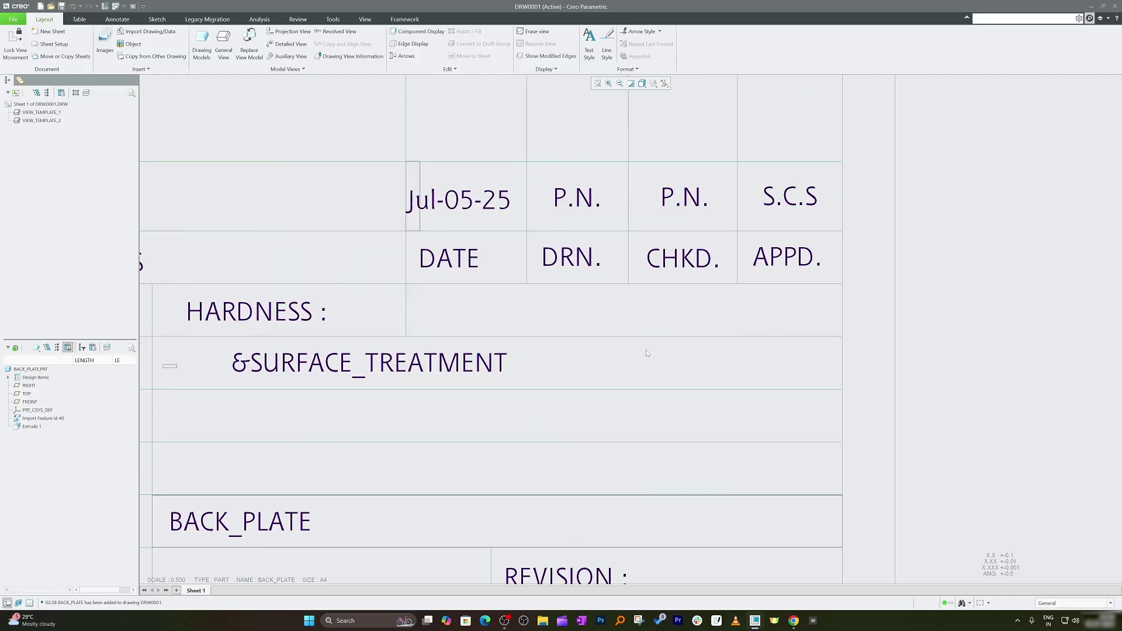
scroll(767, 296, "up", 4)
scroll(484, 393, "down", 1)
scroll(692, 331, "up", 1)
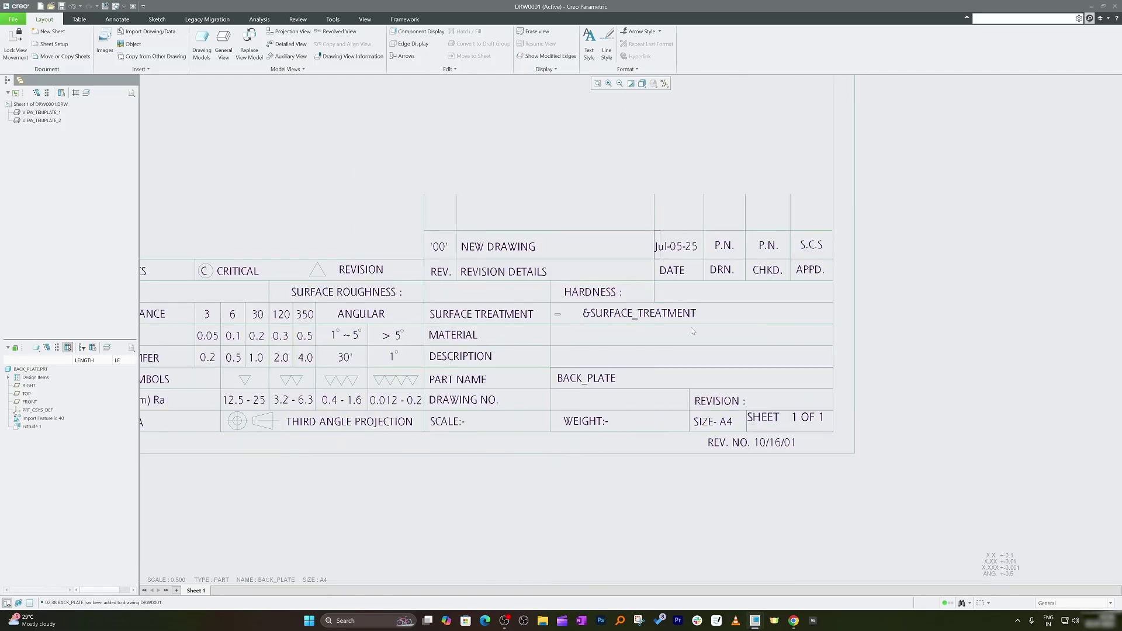
scroll(666, 422, "up", 3)
scroll(377, 395, "down", 2)
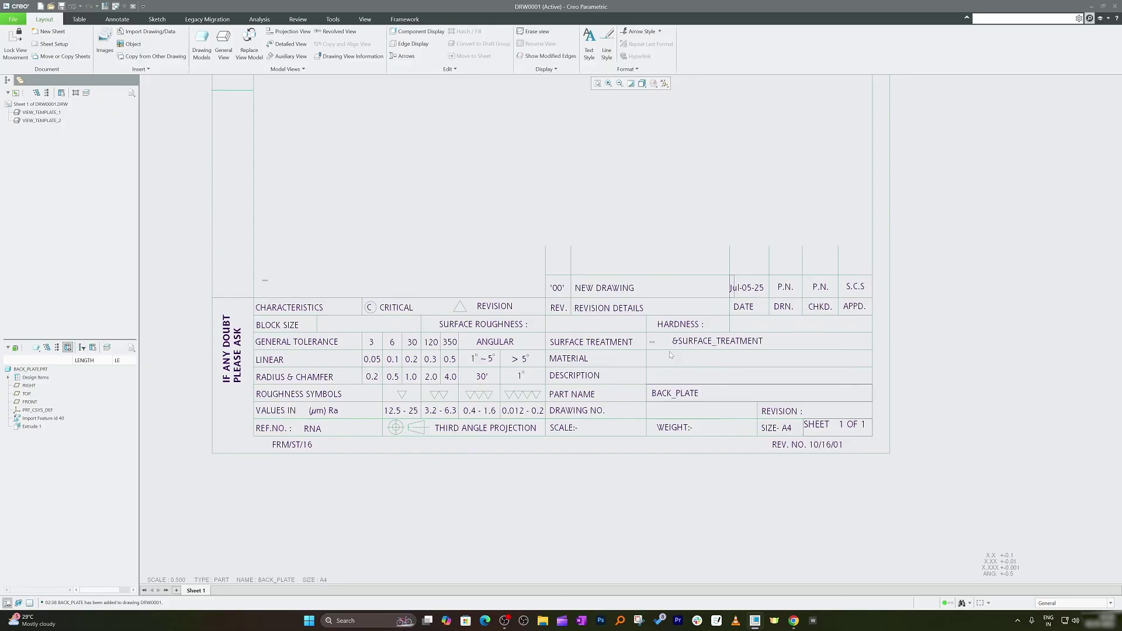
Examine the two predefined template views and their dimensions in relation to the format's border and title block.
scroll(295, 403, "up", 4)
scroll(369, 253, "down", 2)
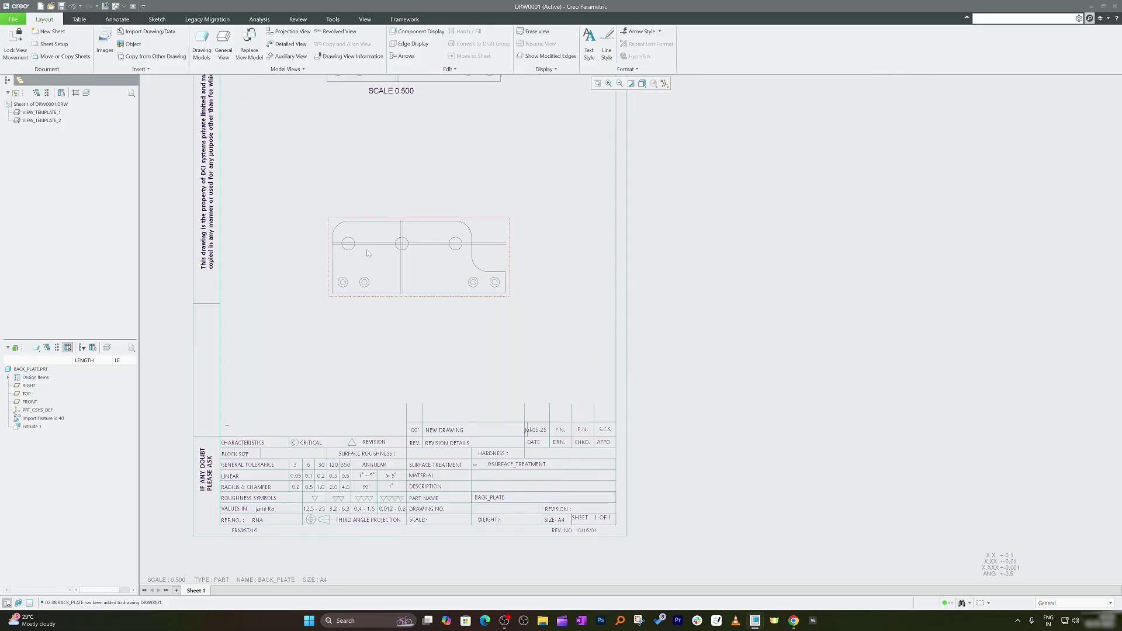
scroll(388, 293, "down", 3)
scroll(484, 429, "up", 4)
scroll(424, 175, "down", 2)
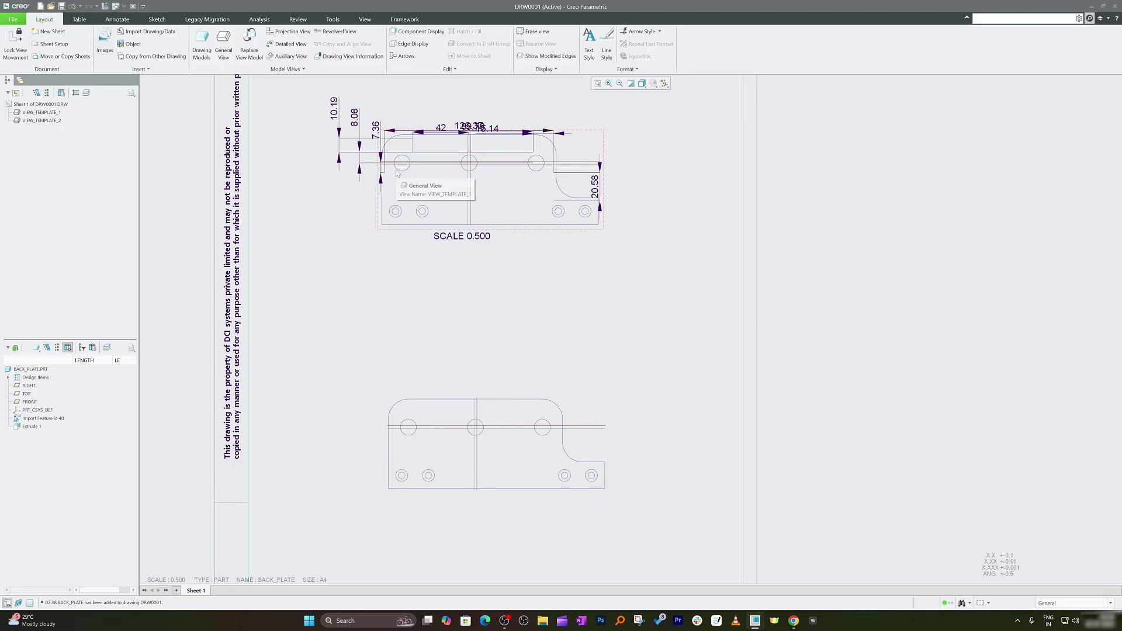
middle_click_drag(396, 173, 397, 175)
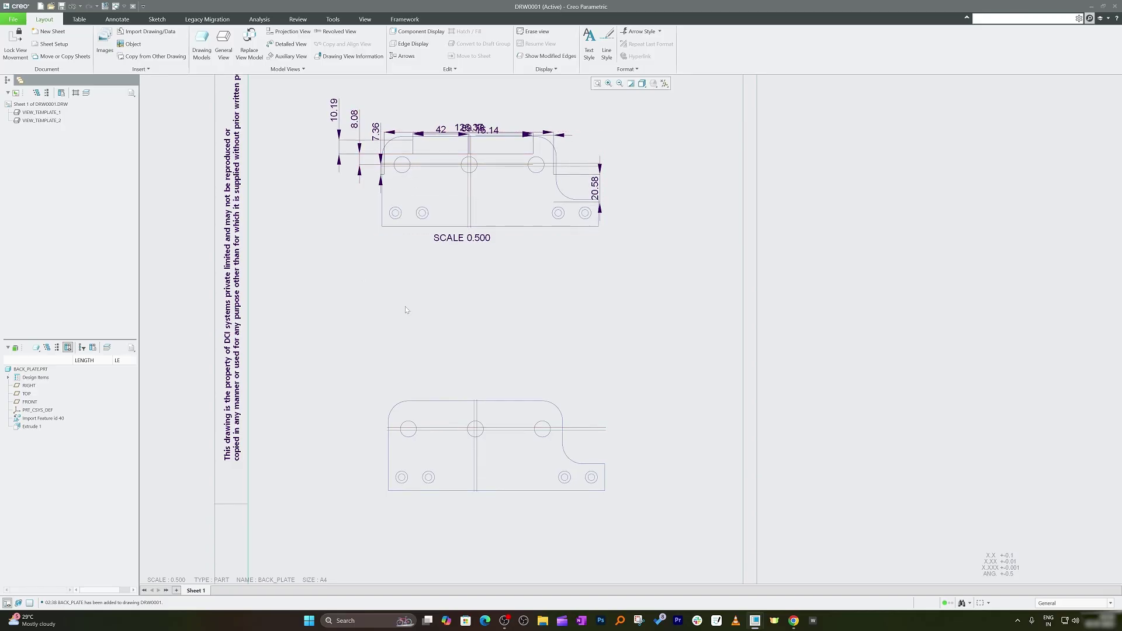
scroll(385, 279, "down", 4)
scroll(446, 270, "up", 5)
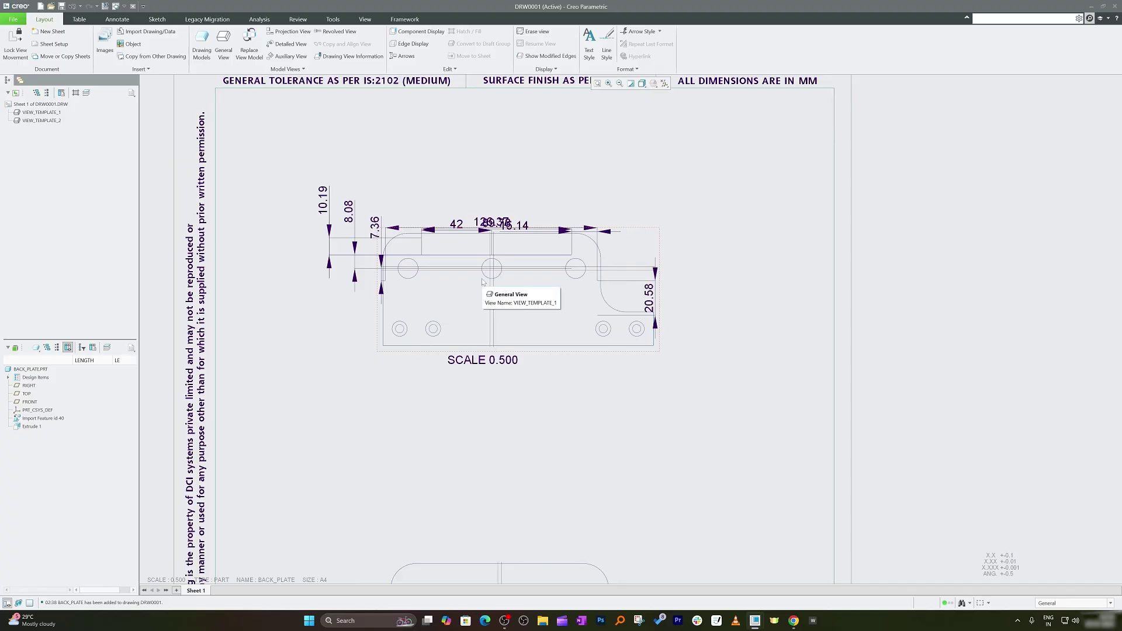
scroll(480, 280, "up", 3)
scroll(476, 280, "down", 2)
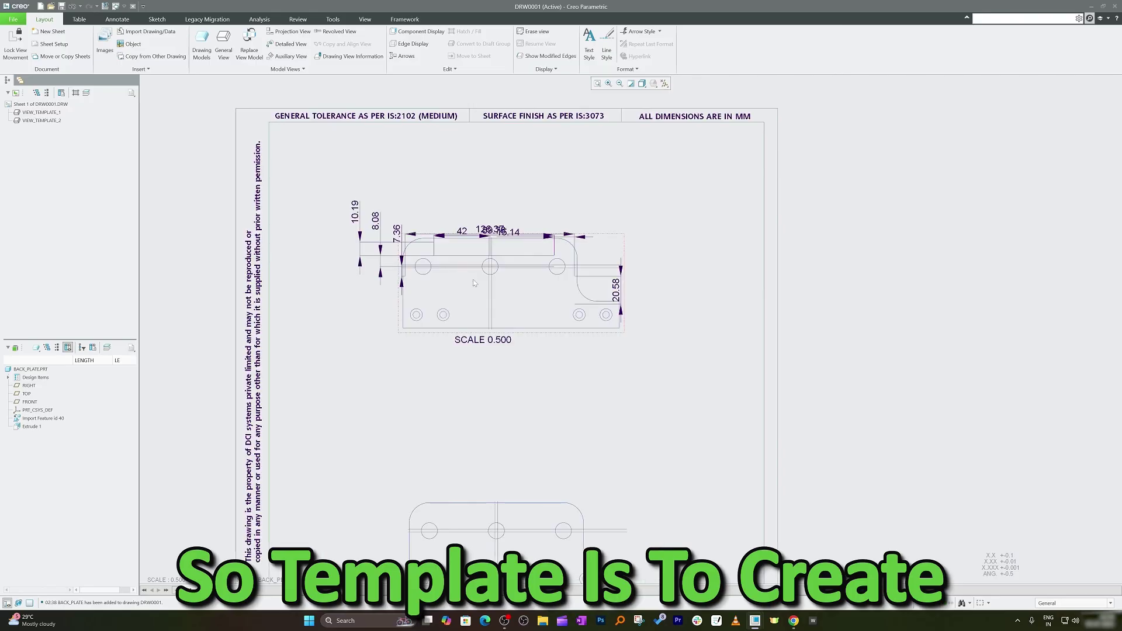
scroll(415, 209, "up", 2)
left_click_drag(350, 196, 571, 481)
scroll(363, 248, "up", 2)
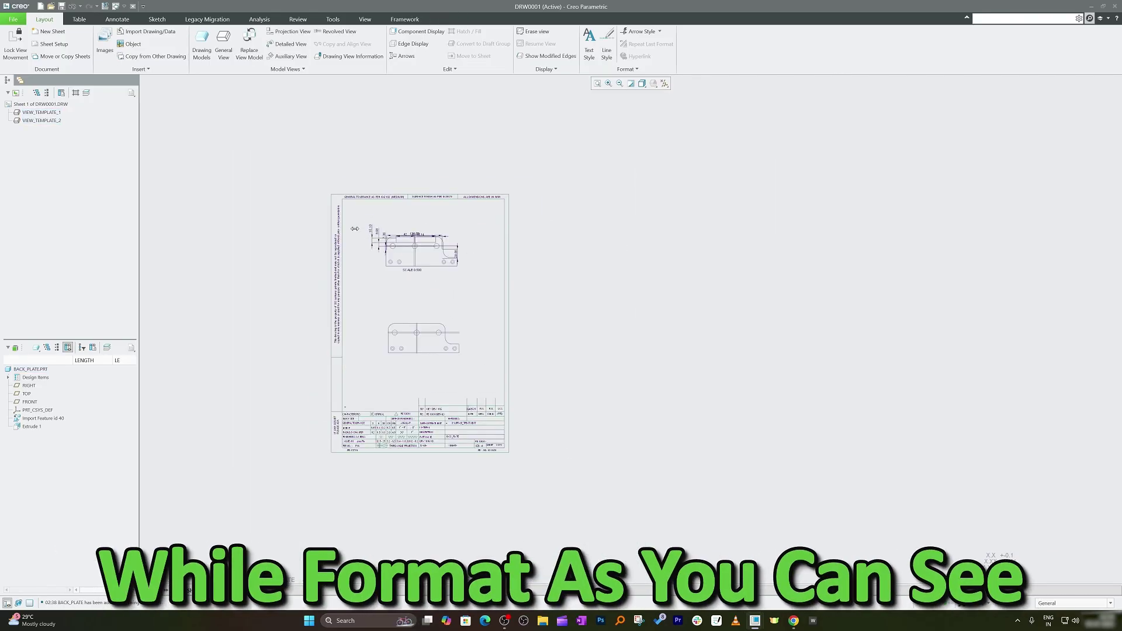
scroll(496, 433, "down", 3)
scroll(300, 419, "down", 2)
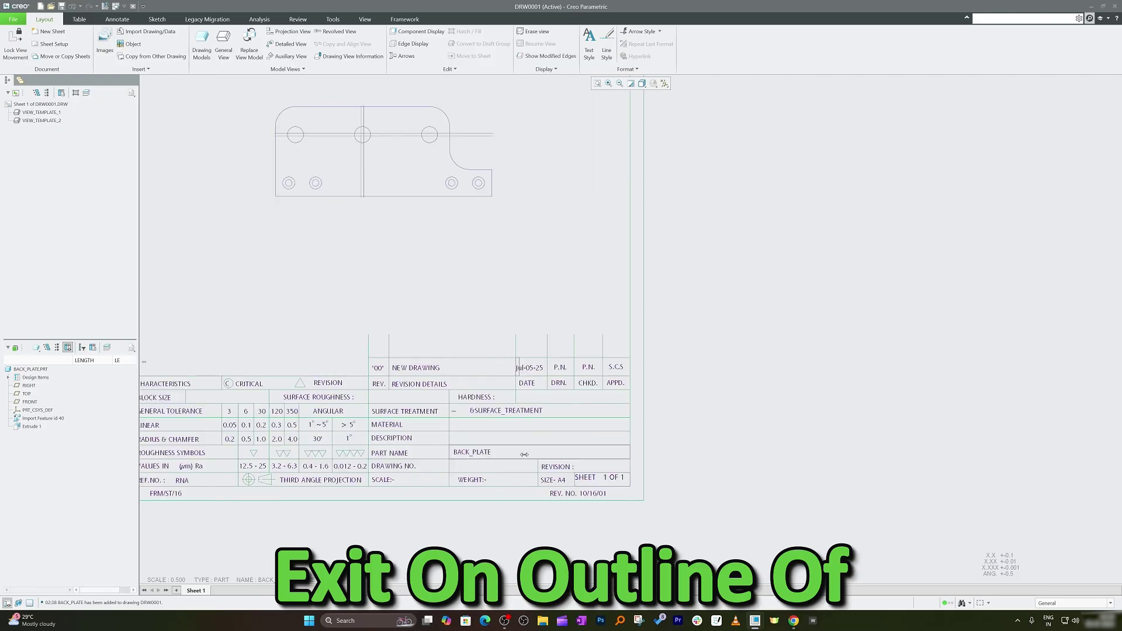
scroll(530, 494, "up", 3)
scroll(383, 169, "down", 1)
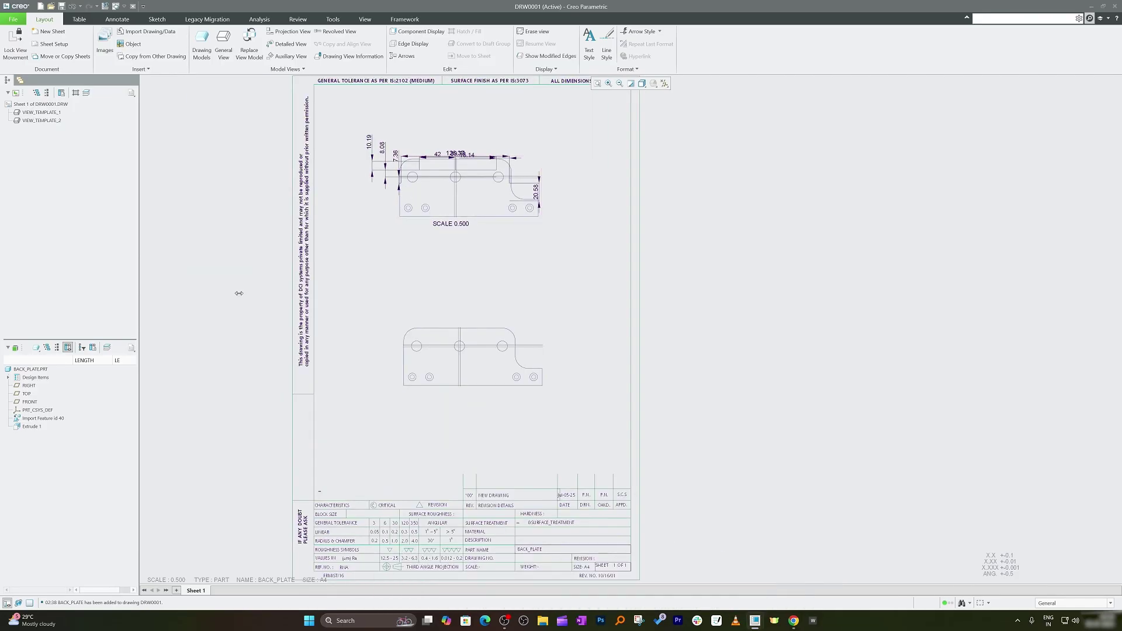